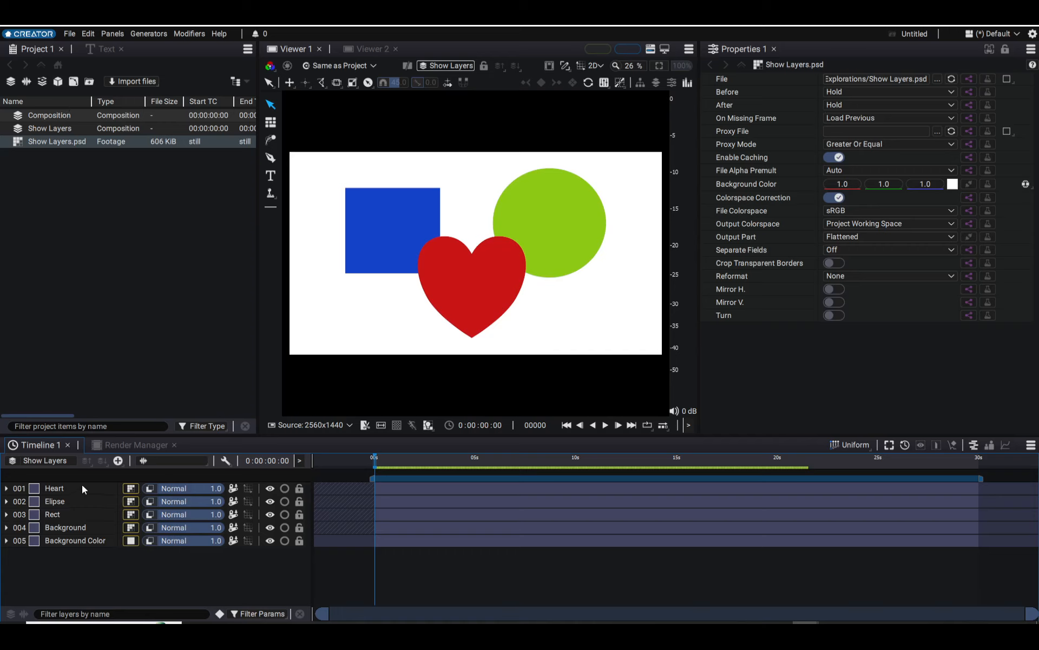
# Toggle the visibility of the Heart, Elipse and Rect layers to check that each holds its own shape.
pyautogui.click(271, 489)
pyautogui.click(271, 488)
pyautogui.click(271, 501)
pyautogui.click(270, 502)
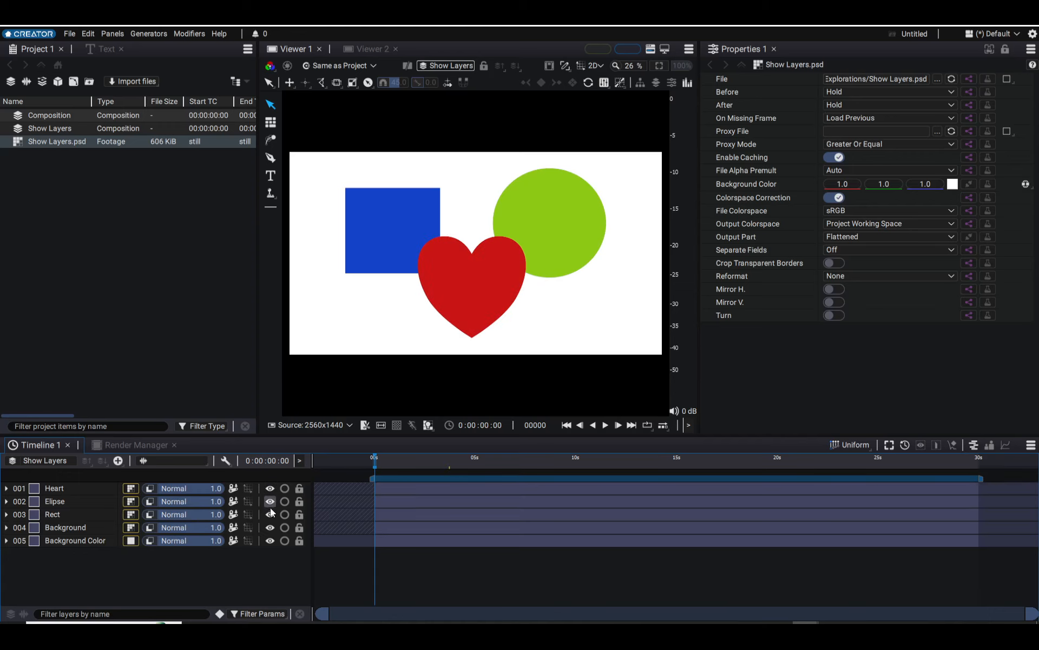
pyautogui.click(270, 514)
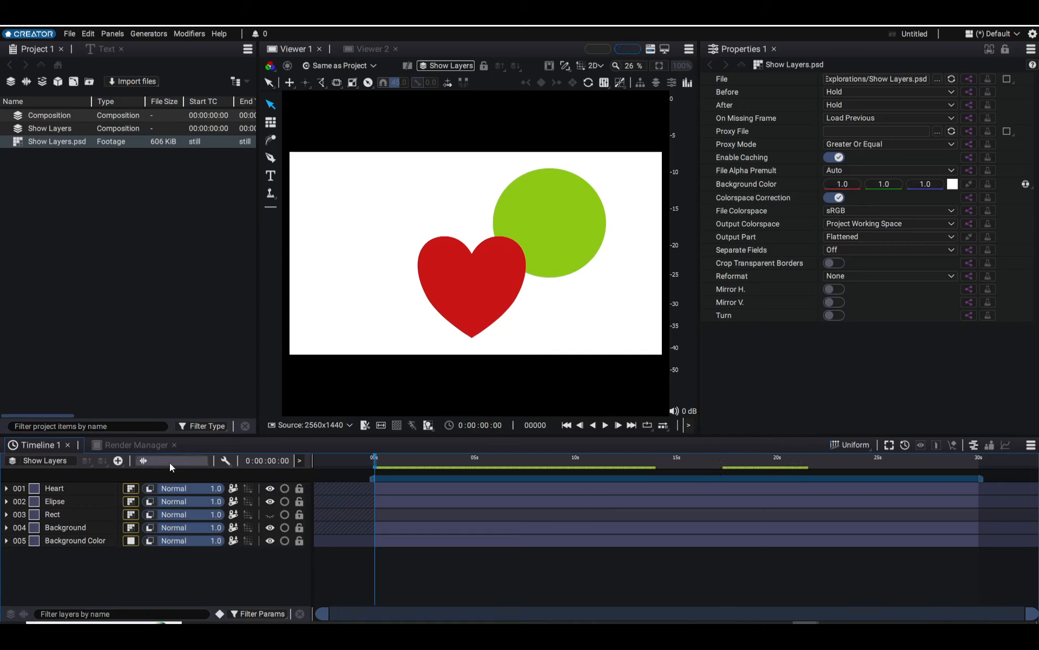
# Delete the Show Layers composition from the project.
pyautogui.click(73, 487)
pyautogui.keyDown('shift'); pyautogui.click(72, 526); pyautogui.keyUp('shift')
pyautogui.keyDown('shift'); pyautogui.click(73, 536); pyautogui.keyUp('shift')
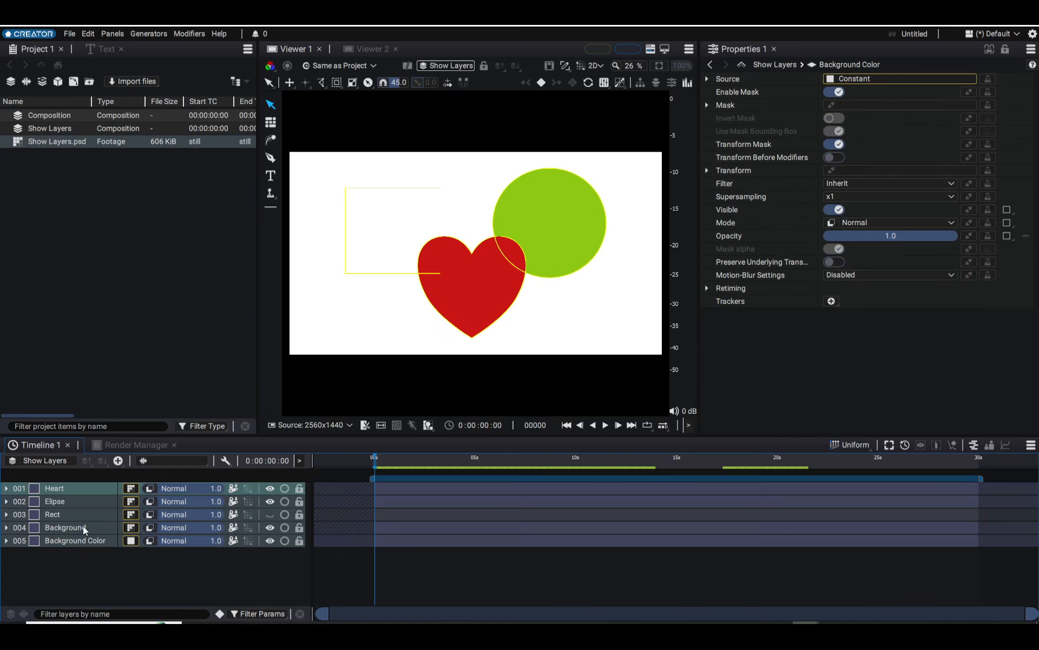
pyautogui.click(80, 128)
pyautogui.press('Delete')
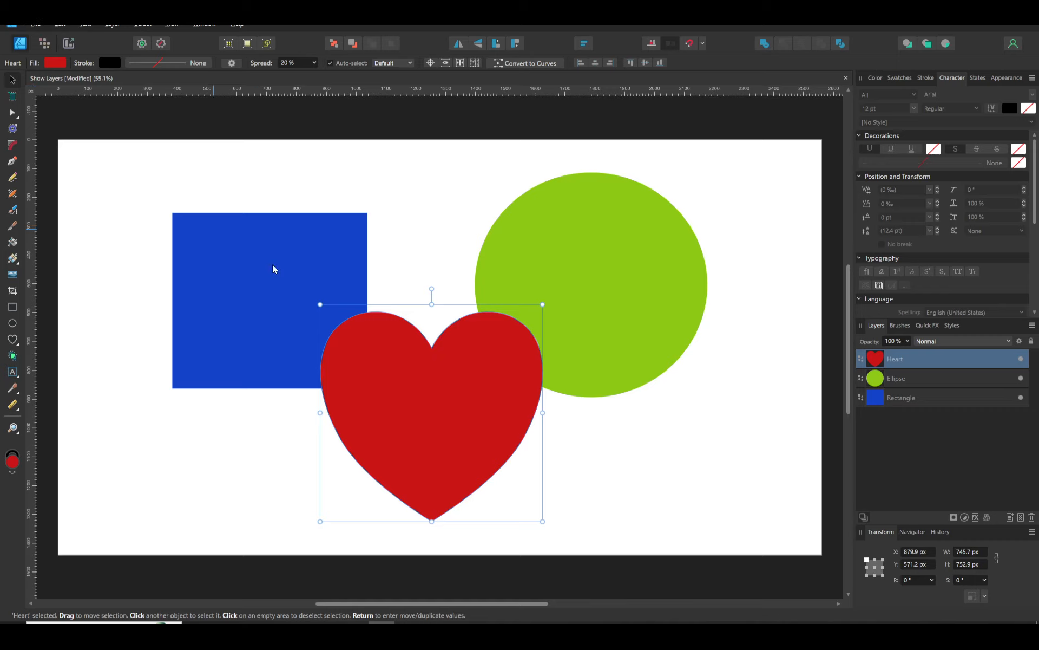
# In Affinity Designer, draw a rectangle about 152 × 227 px beside the blue square and another about 254 × 183 px above the heart.
pyautogui.press('m')
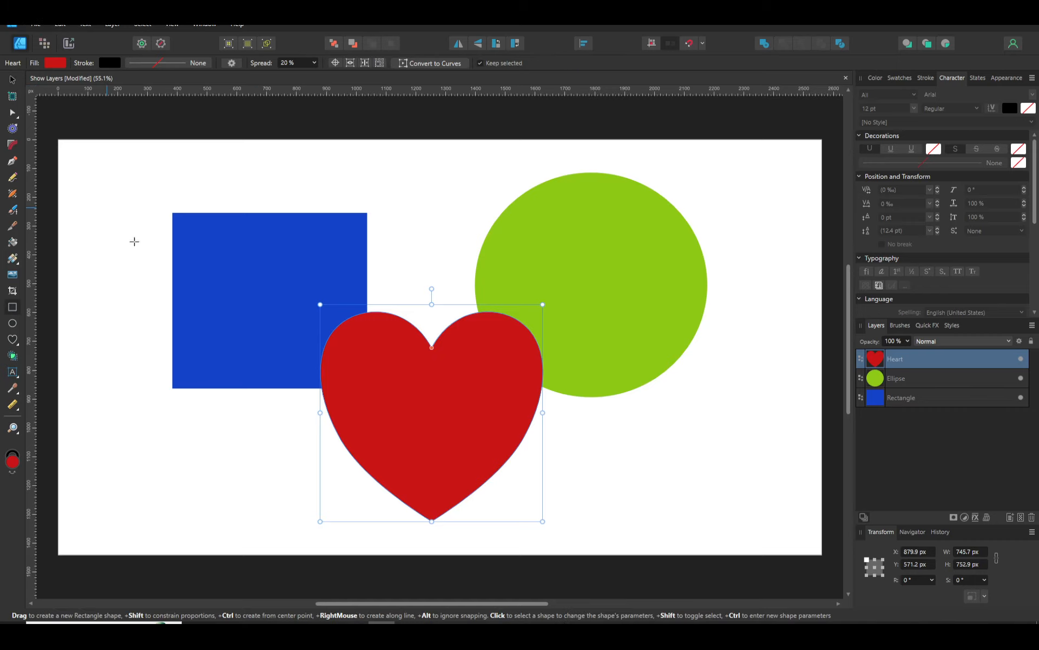
pyautogui.moveTo(132, 238); pyautogui.dragTo(153, 272)
pyautogui.moveTo(366, 156); pyautogui.dragTo(442, 207)
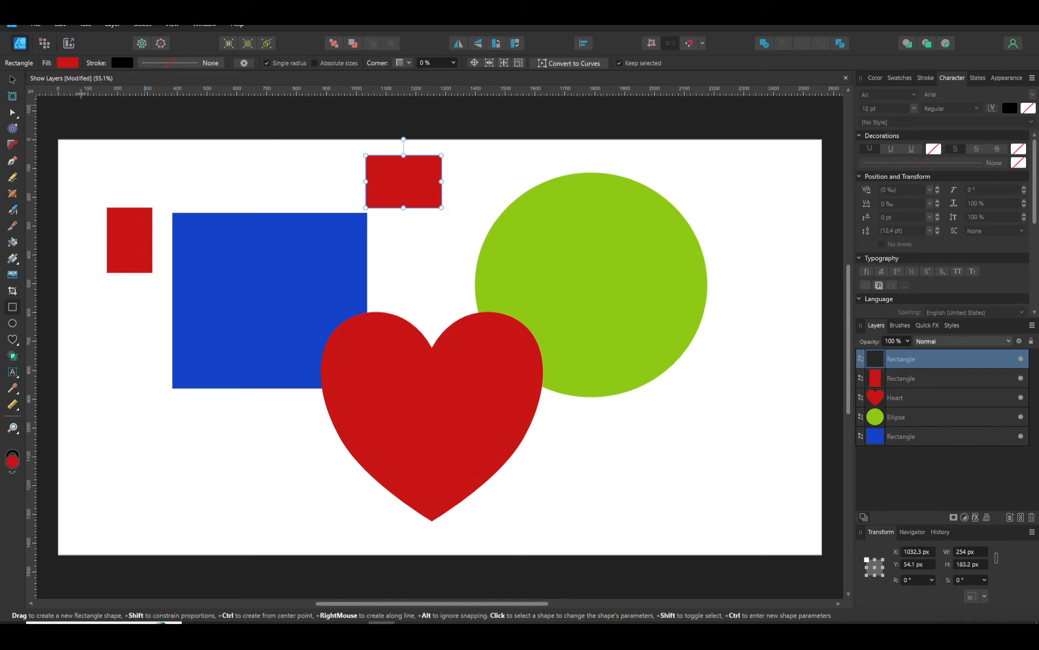
# Change the fill of the small rectangle above the heart to purple and deselect it.
pyautogui.click(65, 63)
pyautogui.moveTo(107, 114); pyautogui.dragTo(122, 115)
pyautogui.click(301, 124)
pyautogui.click(302, 128)
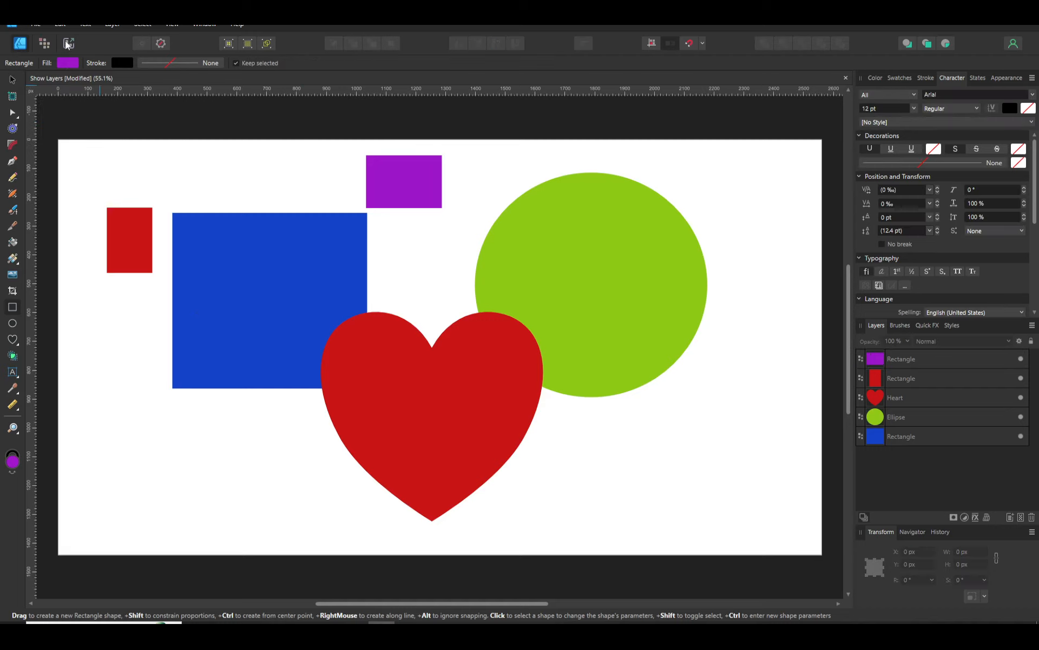
# Export the document in PSD format as Show Layers.psd in the Explorations folder, replacing the existing file.
pyautogui.click(35, 24)
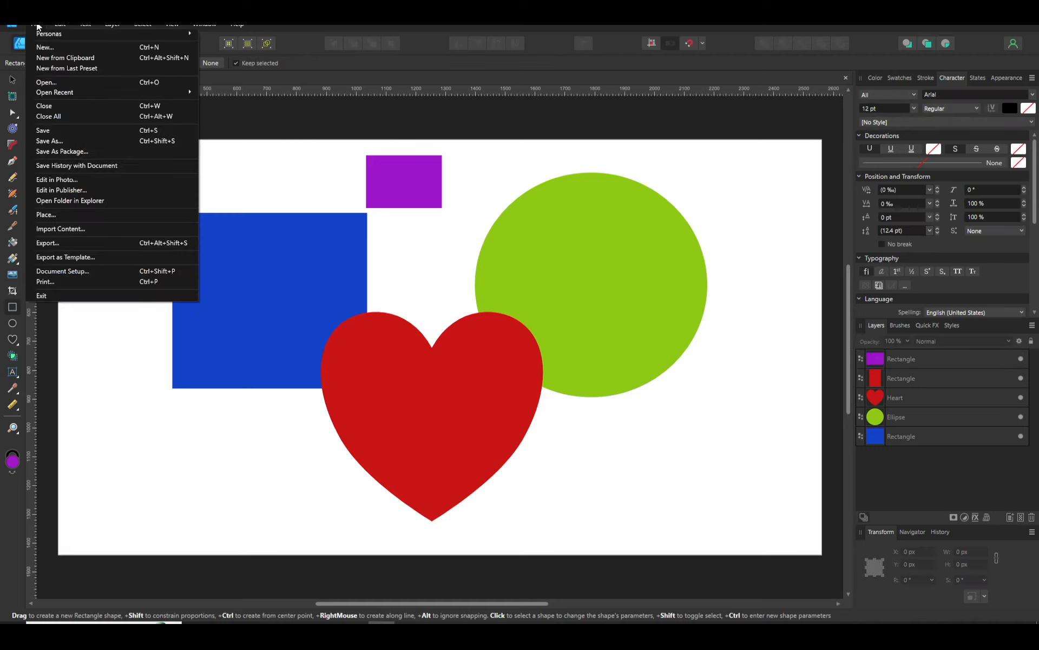
pyautogui.click(71, 243)
pyautogui.click(683, 445)
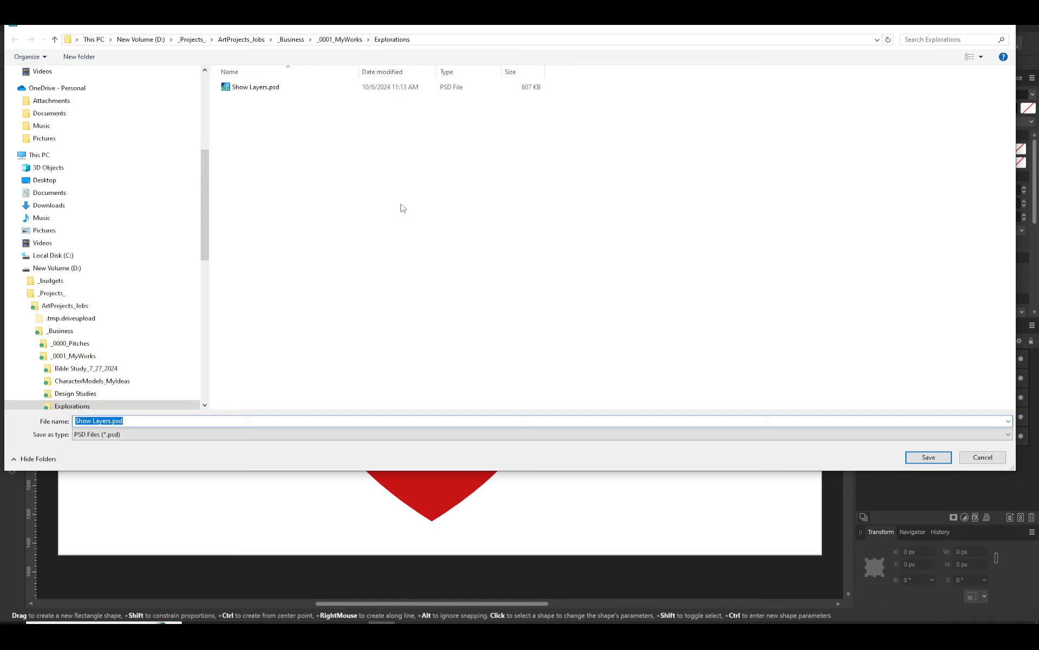
pyautogui.click(109, 422)
pyautogui.click(927, 458)
pyautogui.click(560, 360)
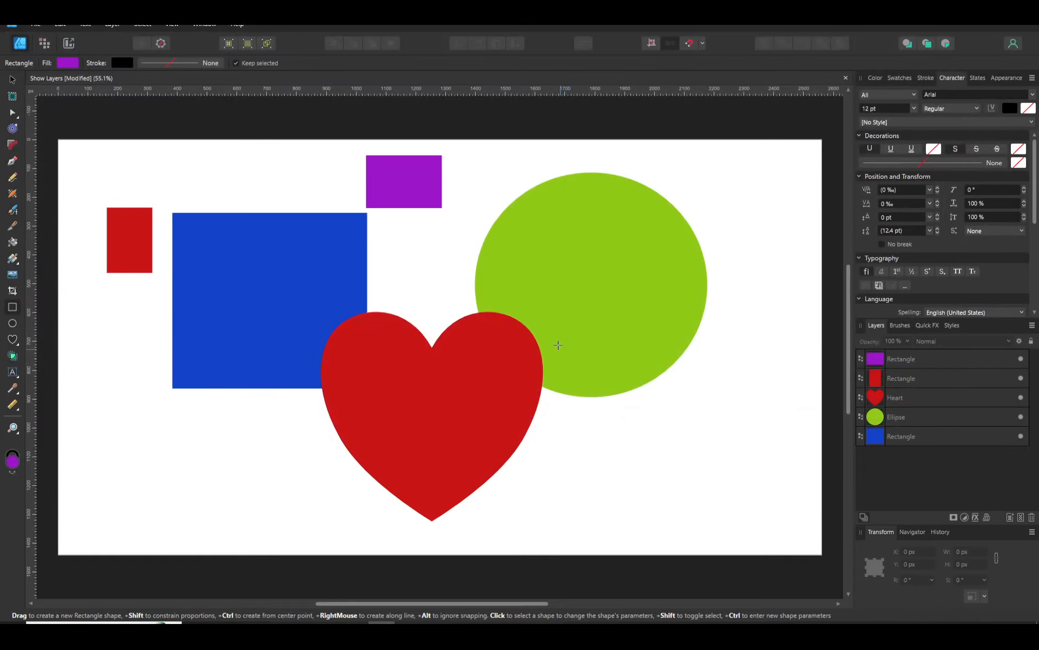
# Switch to Creator, import Show Layers.psd alongside the old footage, and delete both copies from the project.
pyautogui.hotkey('alt', 'Tab')
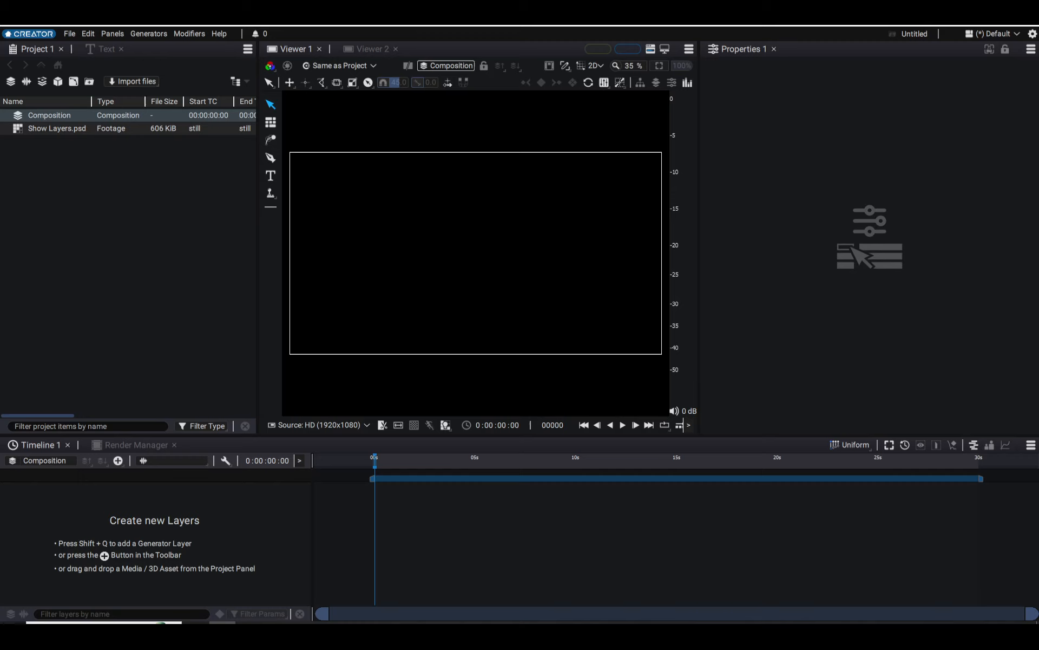
pyautogui.moveTo(19, 292); pyautogui.dragTo(143, 207)
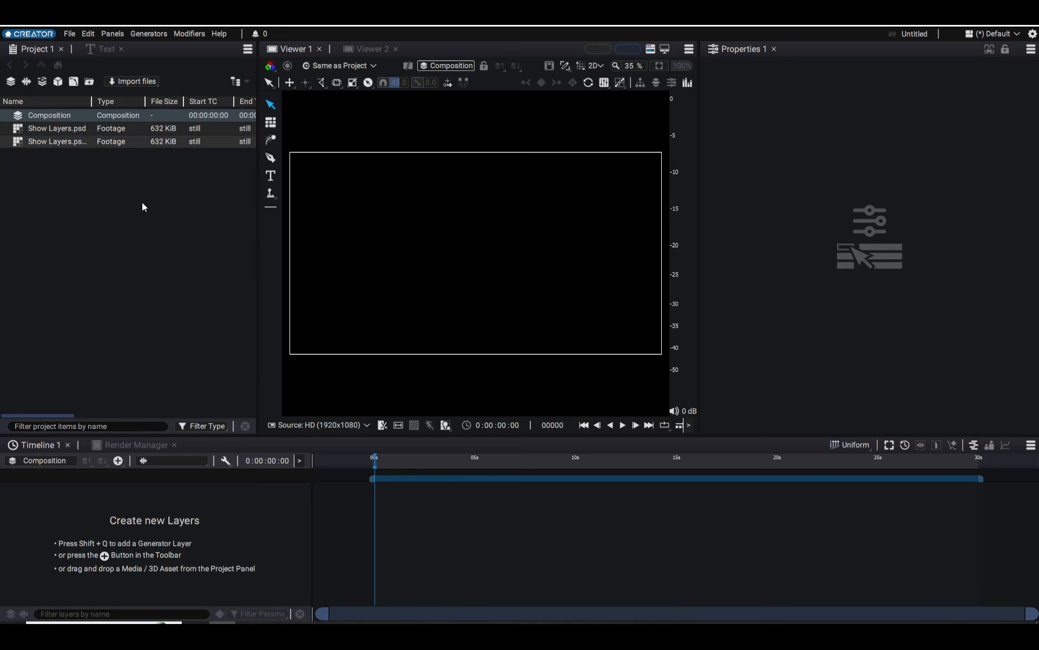
pyautogui.click(82, 130)
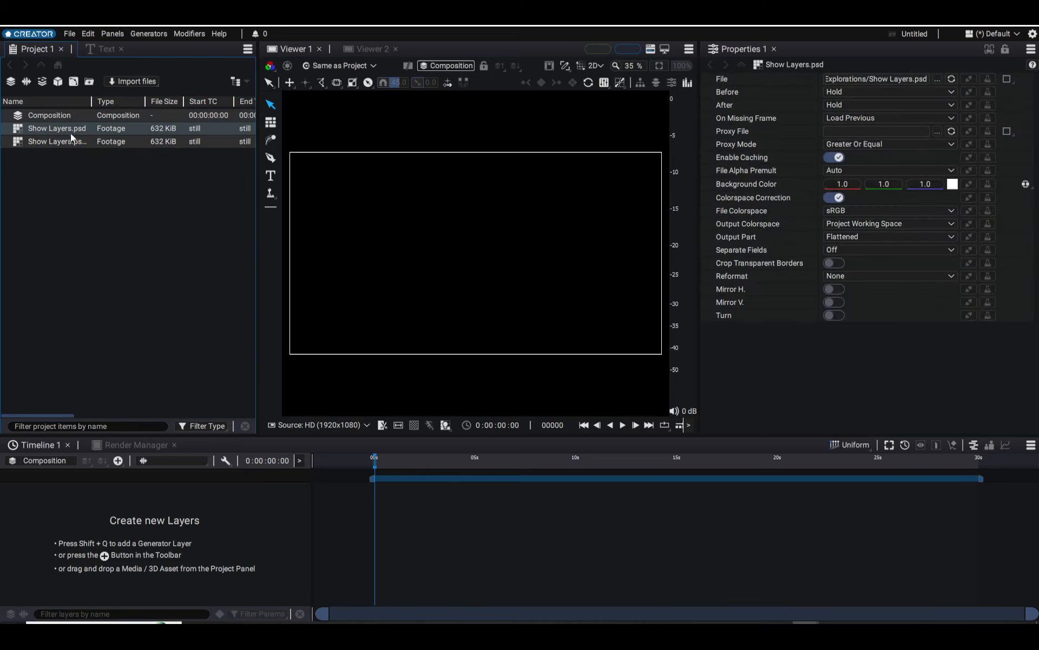
pyautogui.press('Delete')
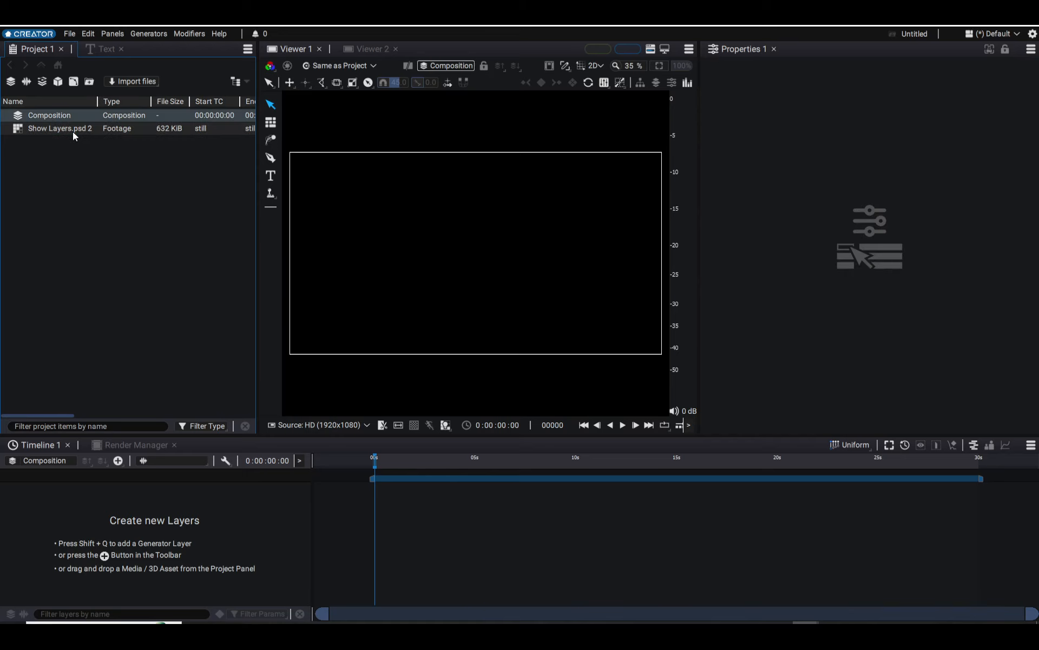
pyautogui.click(79, 129)
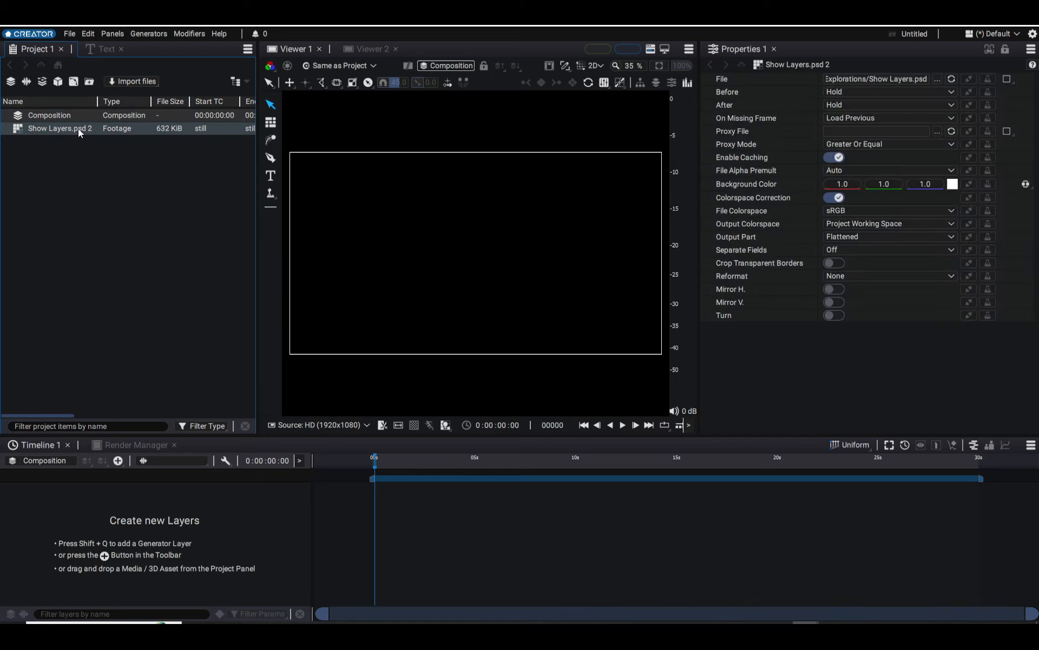
pyautogui.press('Delete')
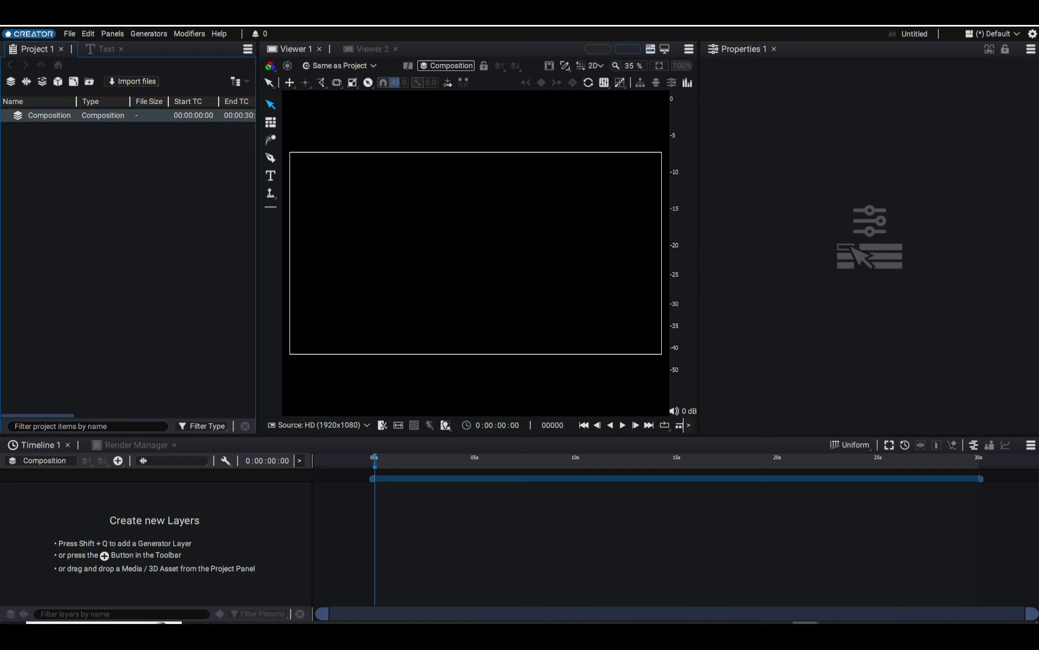
# Import Show Layers.psd into the project and create a composition from its PSD layers.
pyautogui.moveTo(203, 220); pyautogui.dragTo(181, 202)
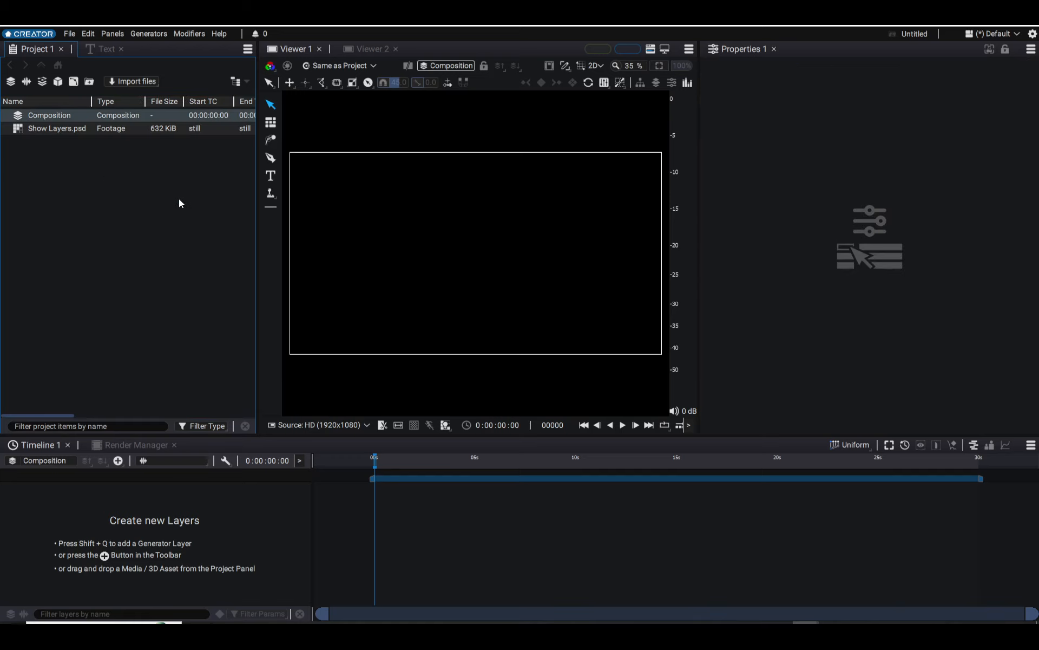
pyautogui.click(74, 131)
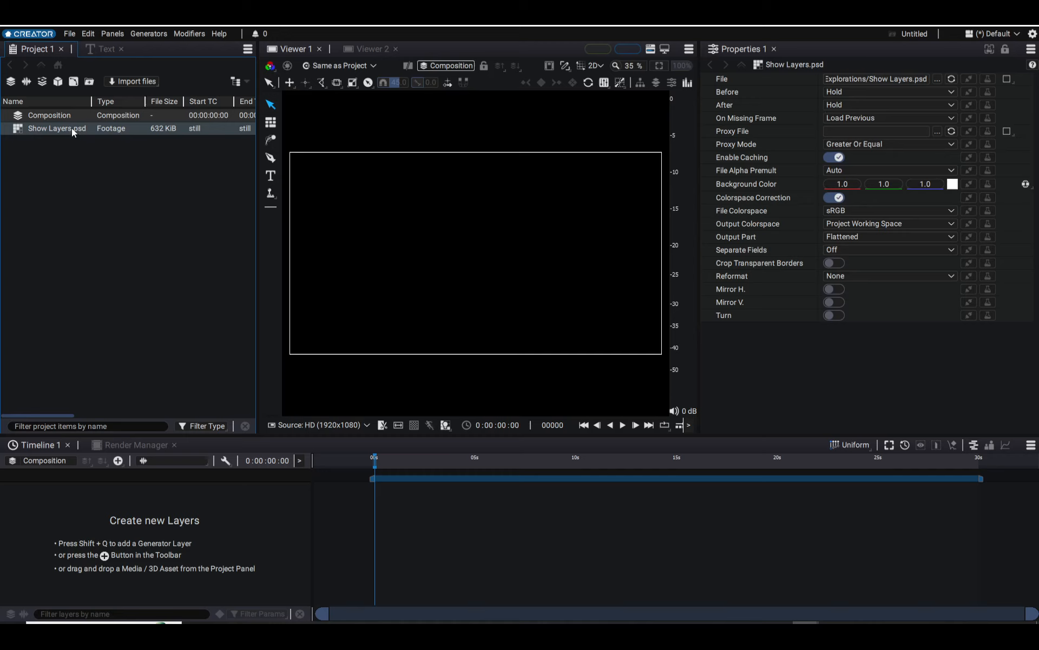
pyautogui.rightClick(72, 129)
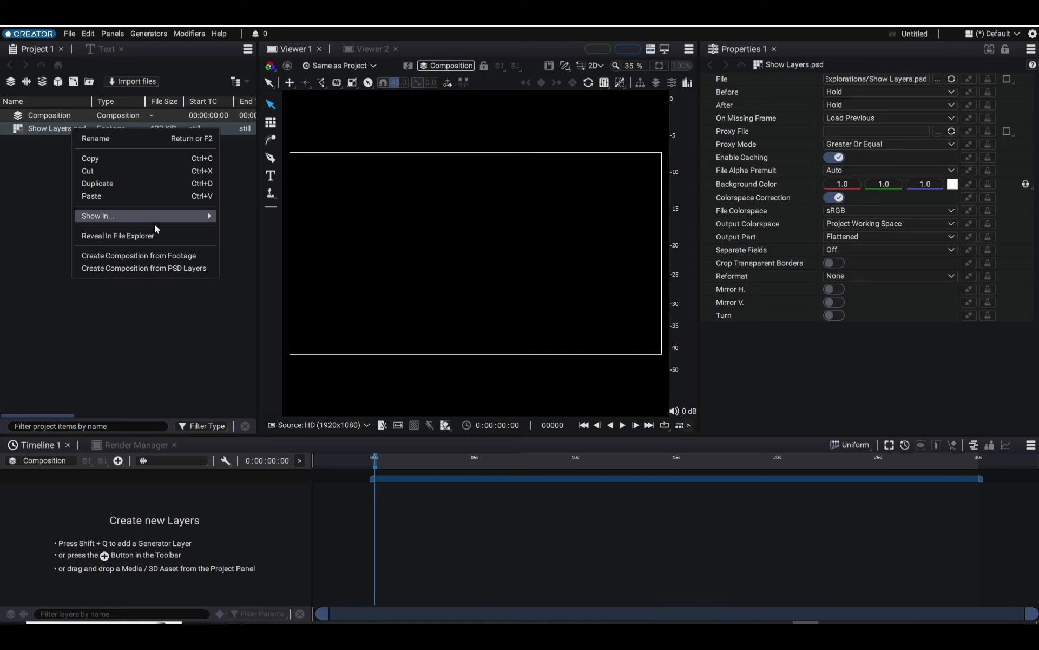
pyautogui.click(158, 268)
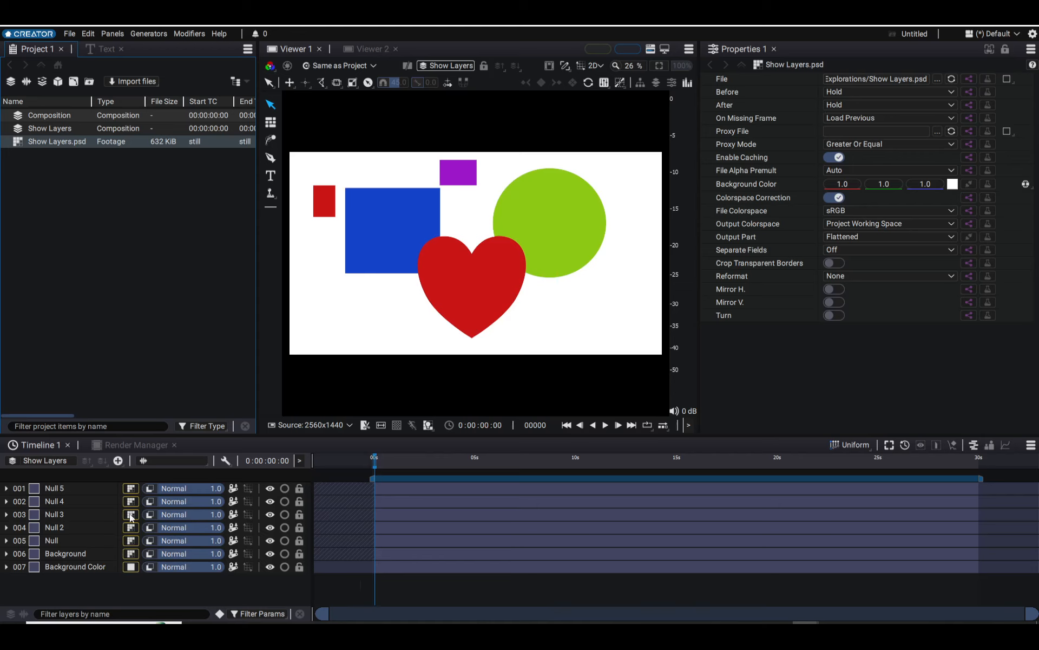
# Hide the Null 5, Null 4 and Null 3 layers in turn and toggle Null 2 to inspect their contents.
pyautogui.click(270, 488)
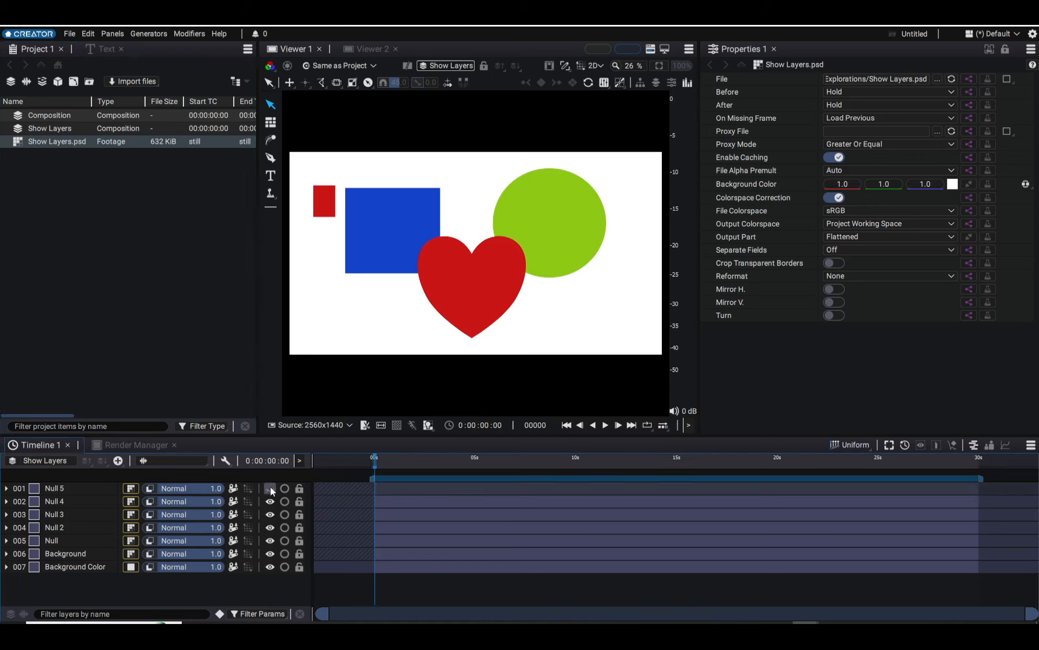
pyautogui.click(270, 502)
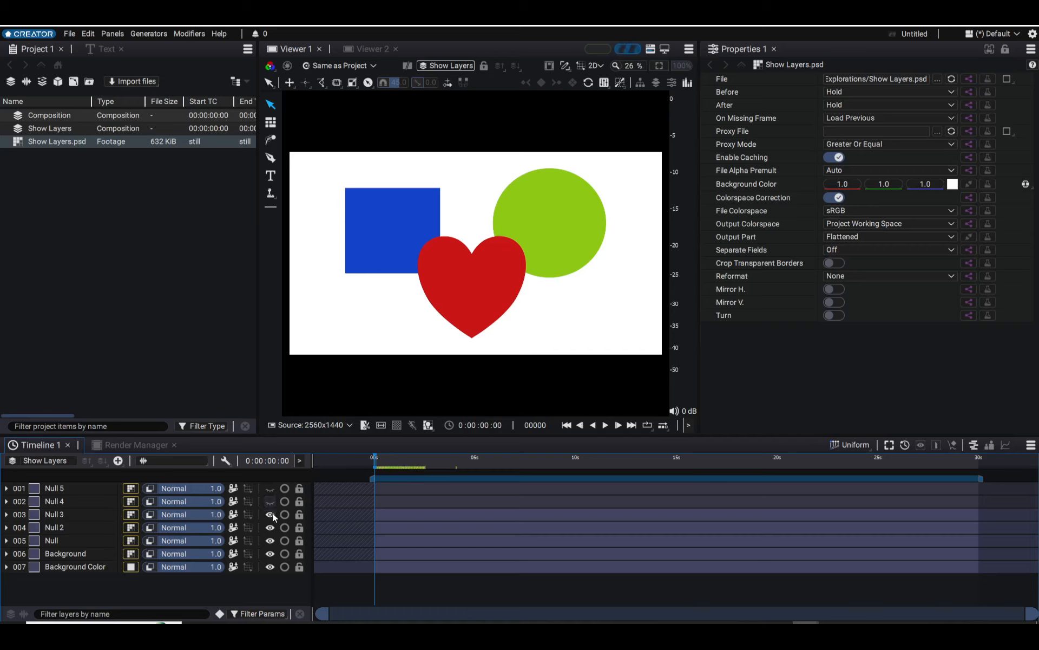
pyautogui.click(270, 514)
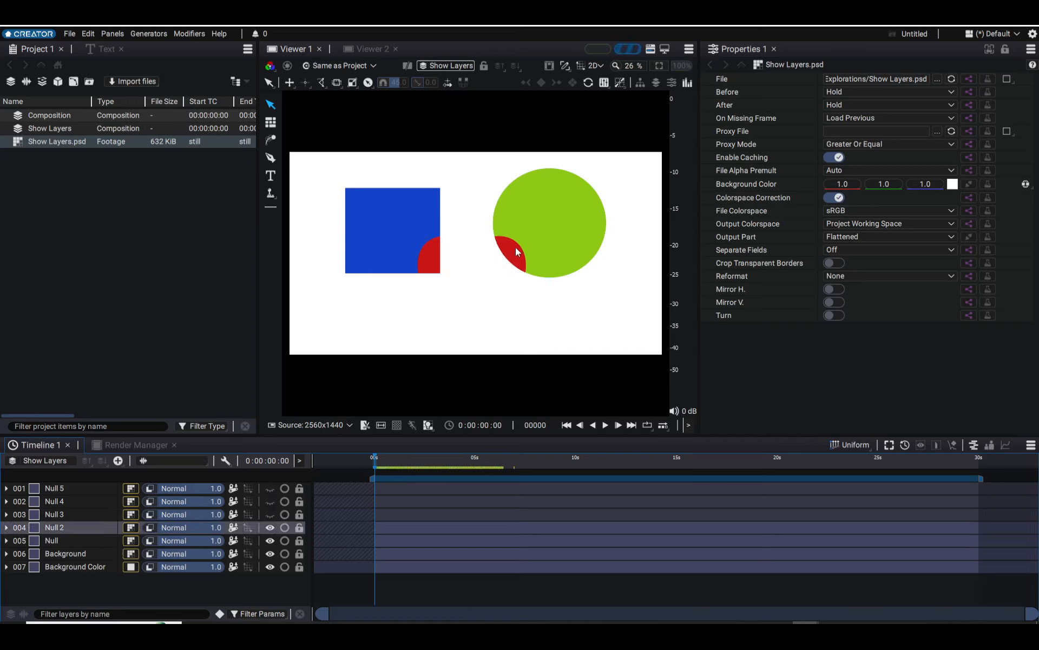
pyautogui.click(270, 527)
pyautogui.click(270, 527)
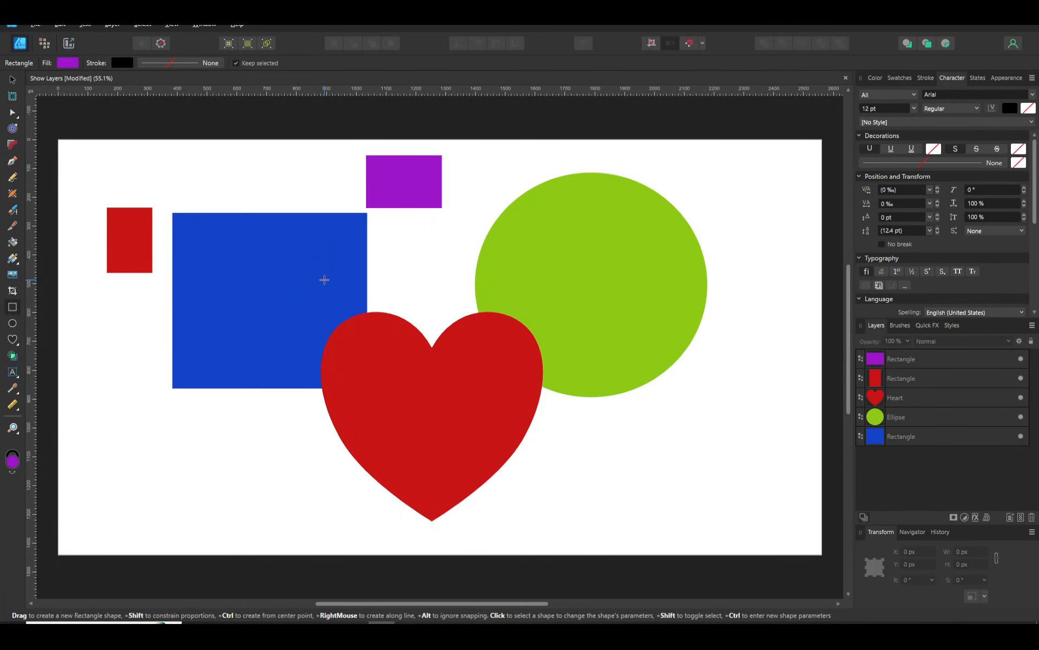
# Switch to Affinity Designer and rename the purple rectangle's layer Rect1, copying that name for reuse.
pyautogui.click(907, 360)
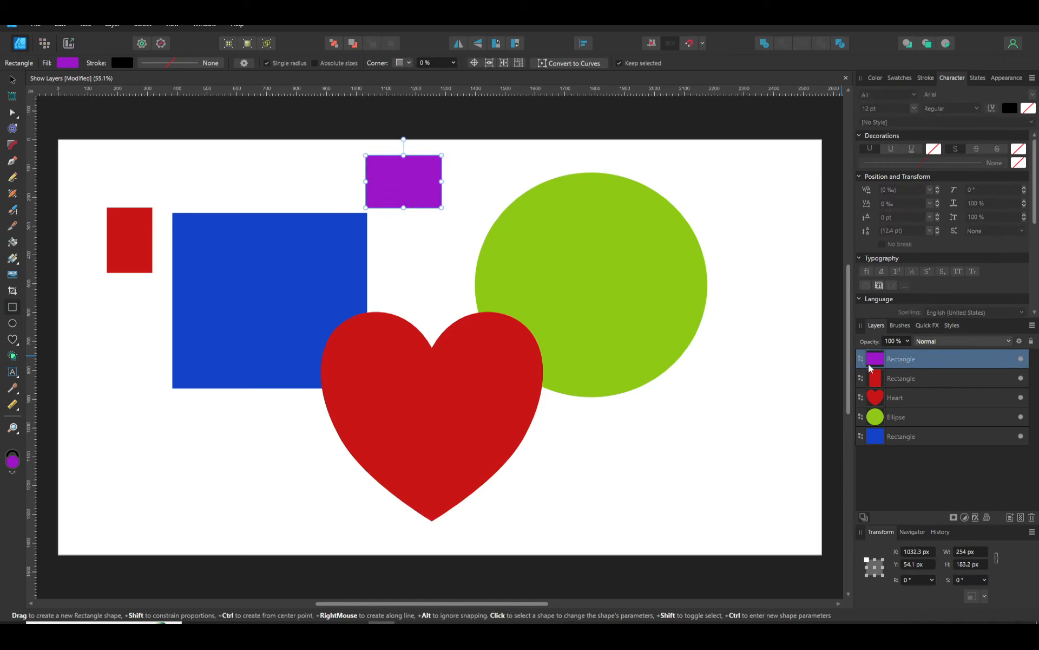
pyautogui.doubleClick(901, 360)
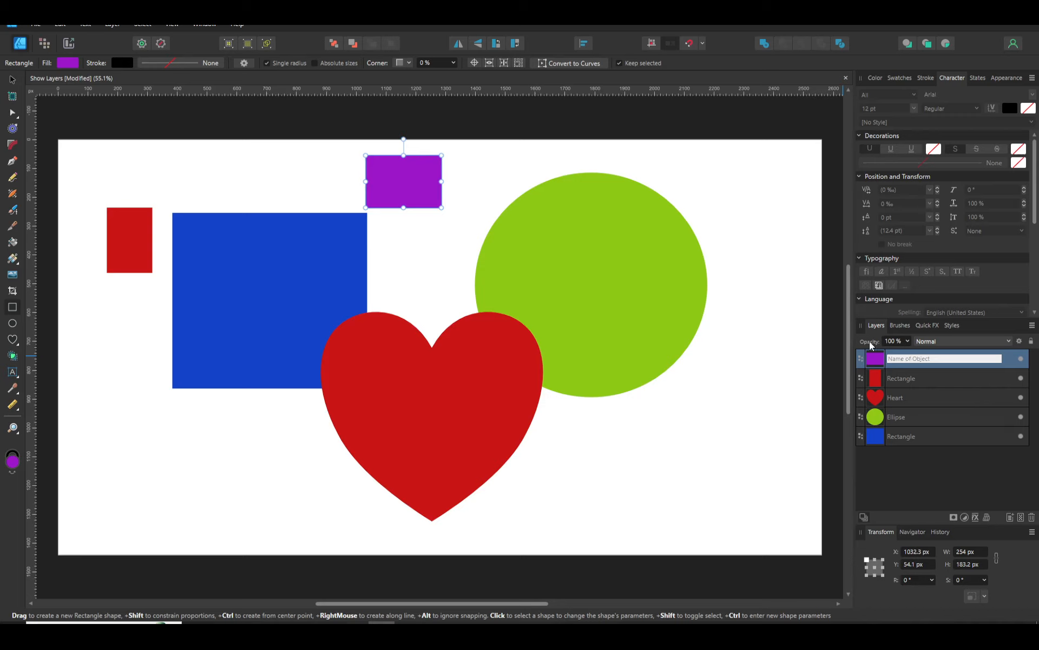
pyautogui.write('Rect1')
pyautogui.hotkey('ctrl', 'a')
pyautogui.hotkey('ctrl', 'c')
# Rename the small red rectangle's layer Rect2.
pyautogui.click(912, 378)
pyautogui.doubleClick(911, 377)
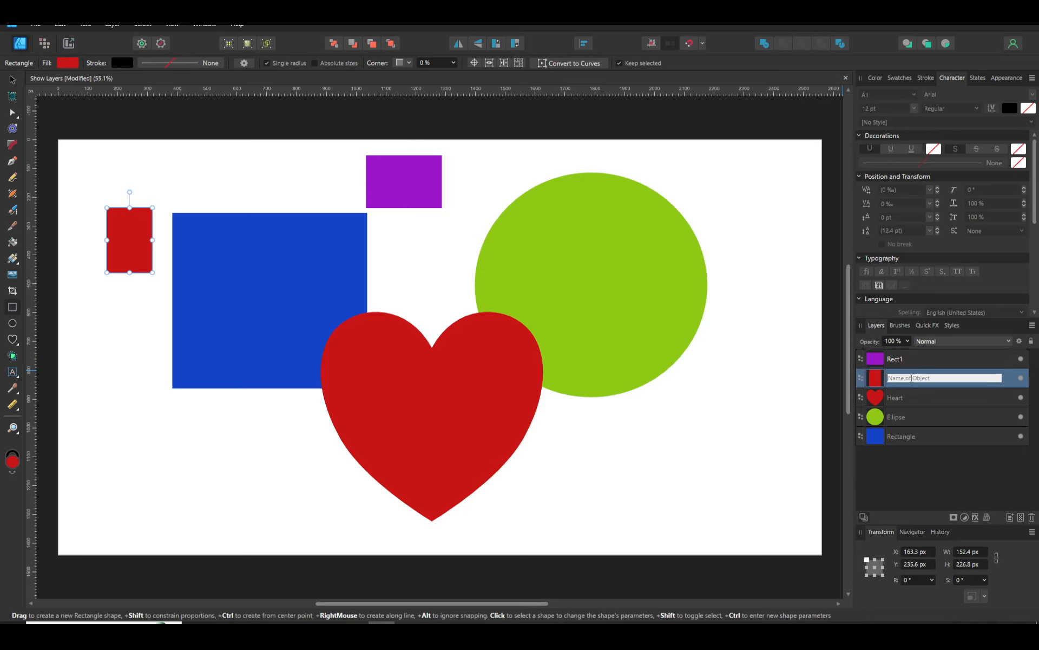
pyautogui.hotkey('ctrl', 'v')
pyautogui.write('2')
pyautogui.press('Return')
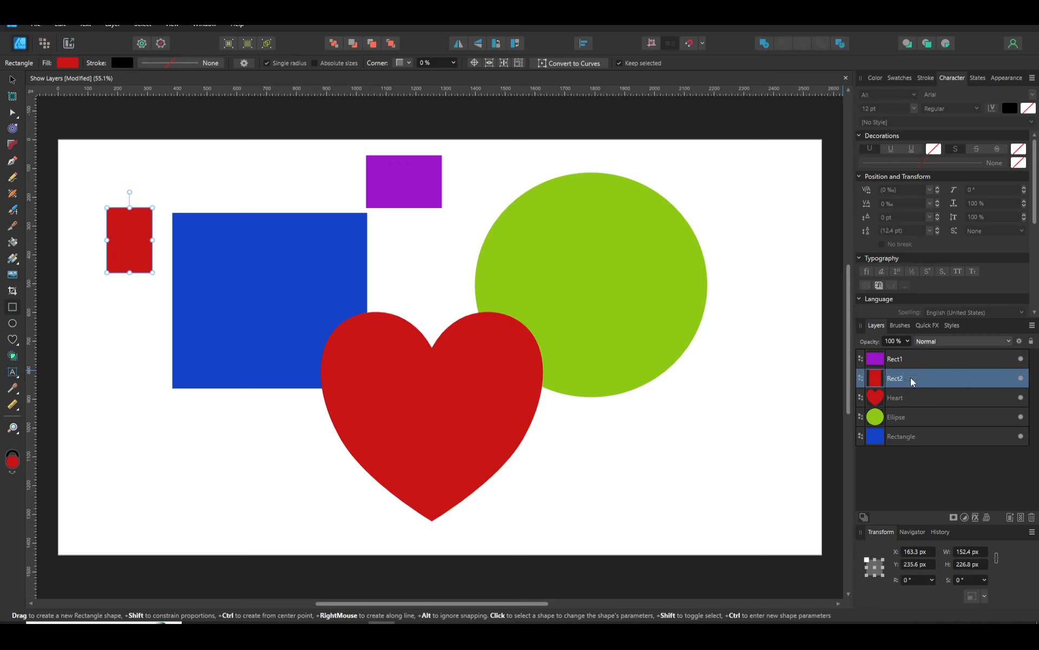
# Give the heart shape's layer the explicit name Heart, correcting the misspelling.
pyautogui.click(923, 398)
pyautogui.doubleClick(915, 396)
pyautogui.write('H')
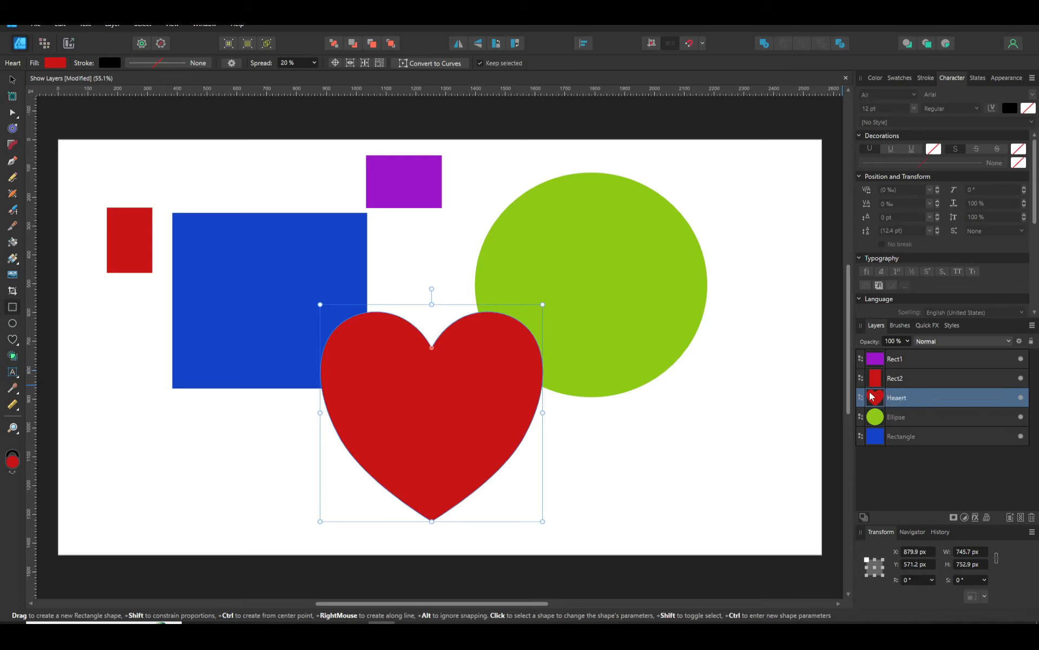
pyautogui.doubleClick(896, 399)
pyautogui.click(900, 398)
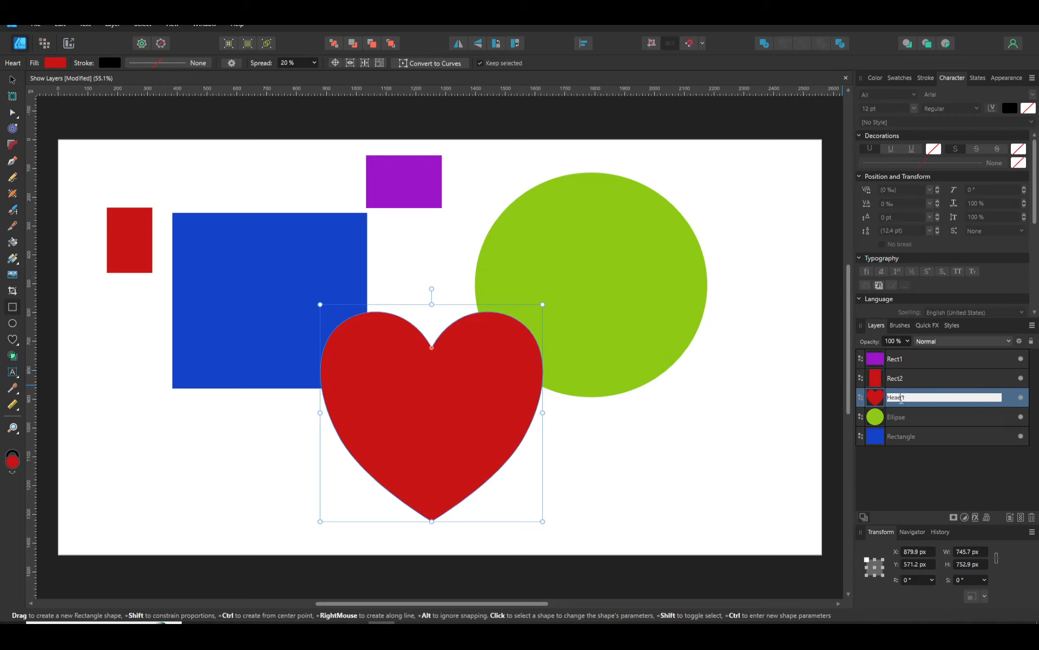
pyautogui.press('Return')
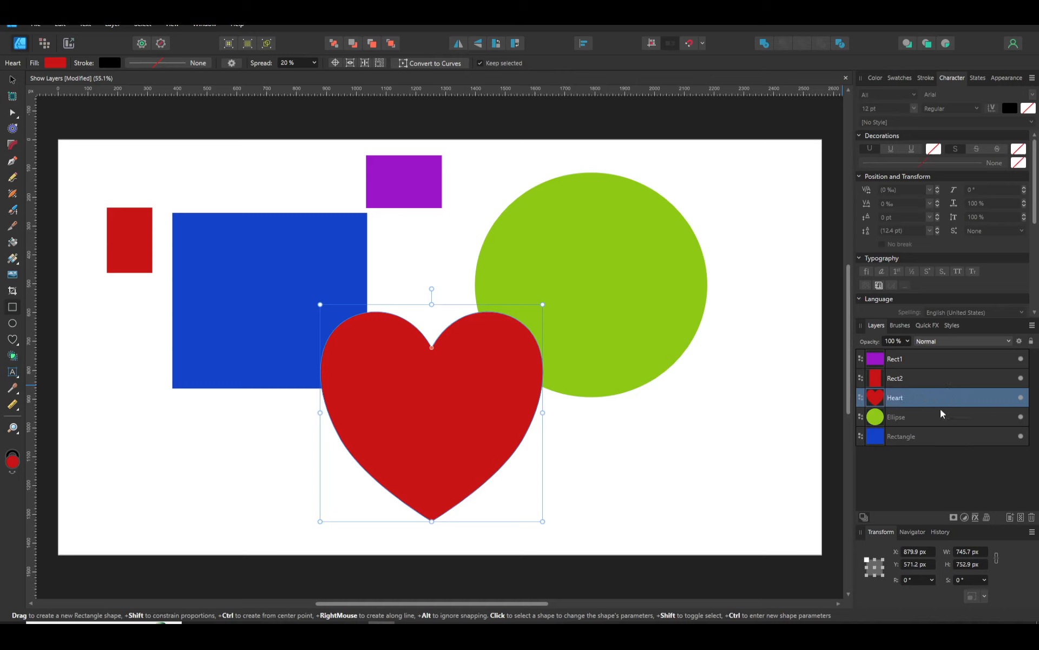
# Name the green circle's layer Ellipse and the blue rectangle's layer Rect.
pyautogui.doubleClick(929, 421)
pyautogui.write('Ell')
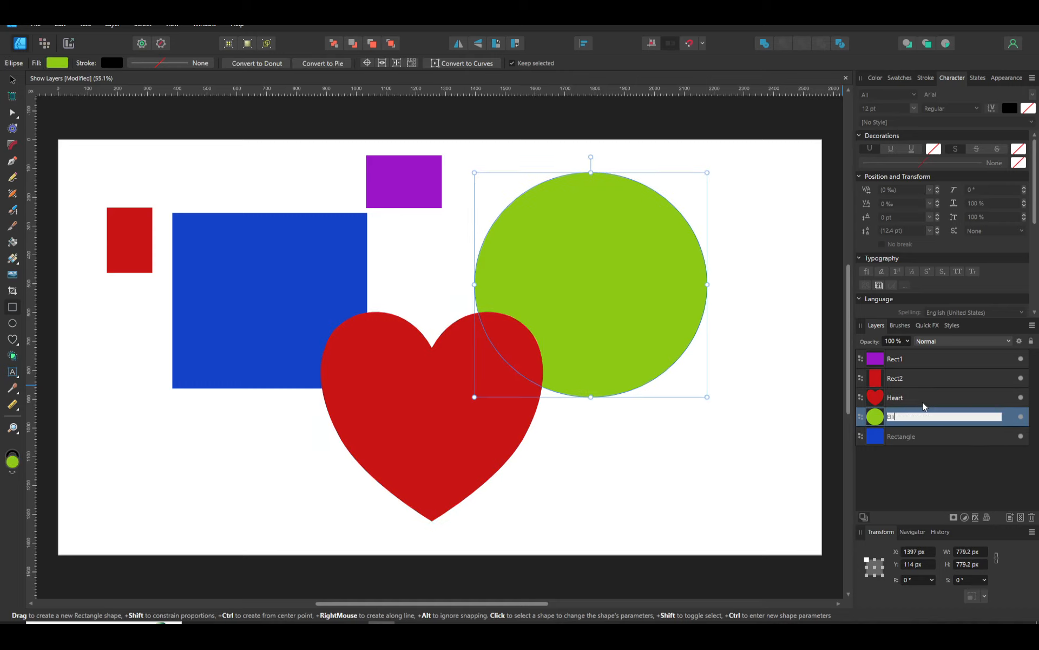
pyautogui.press('Return')
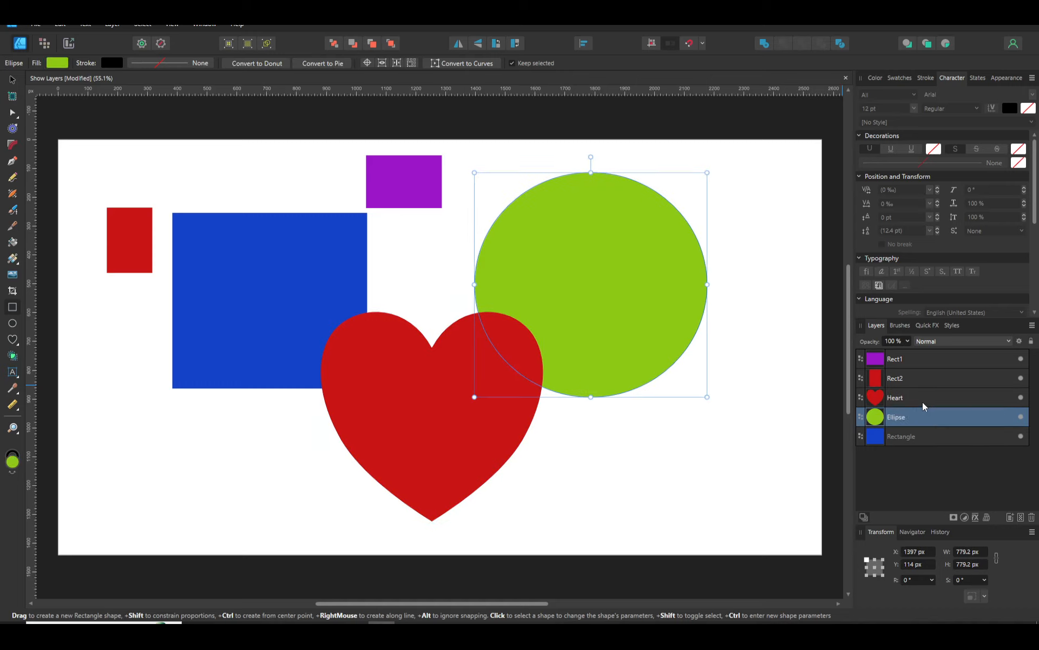
pyautogui.doubleClick(897, 437)
pyautogui.write('R')
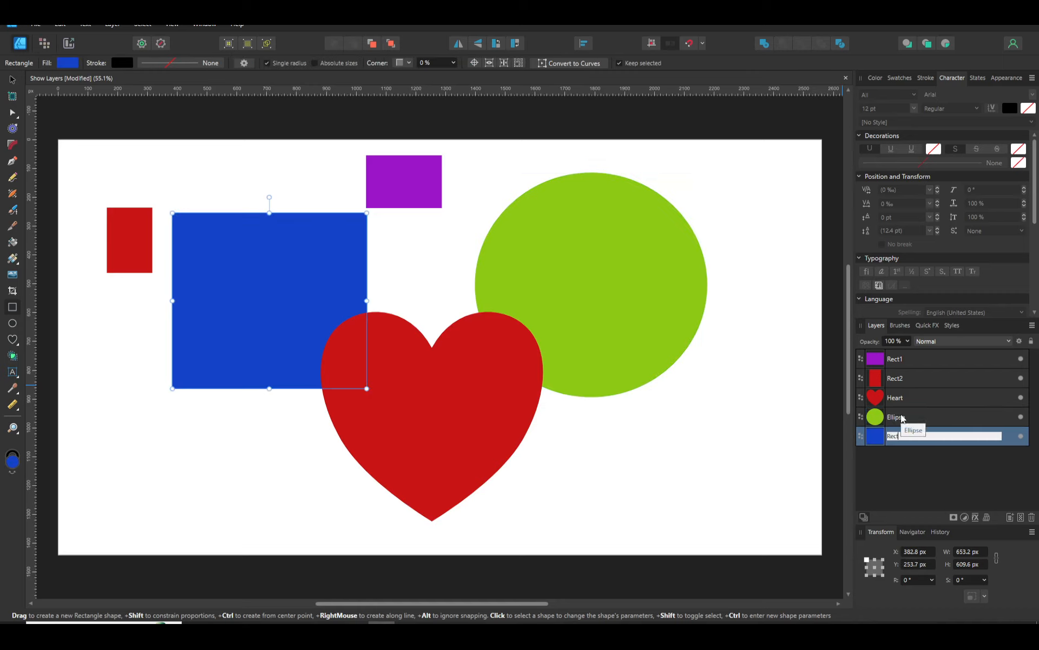
pyautogui.write('ect')
pyautogui.press('Return')
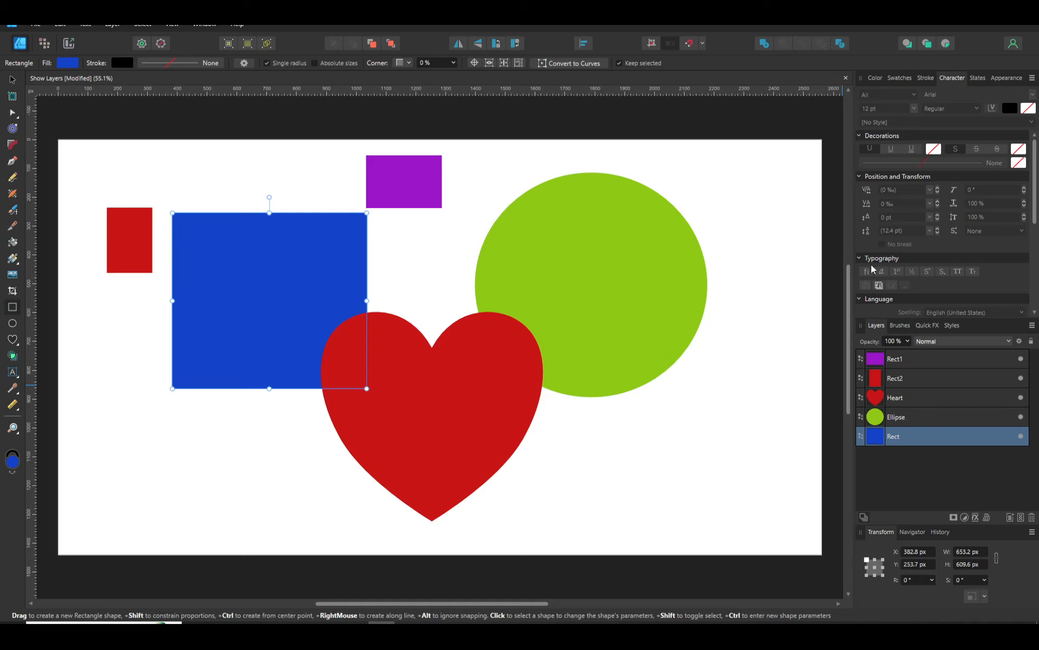
# Export the whole document as a PSD, overwriting the existing Show Layers.psd in the Explorations folder.
pyautogui.click(39, 26)
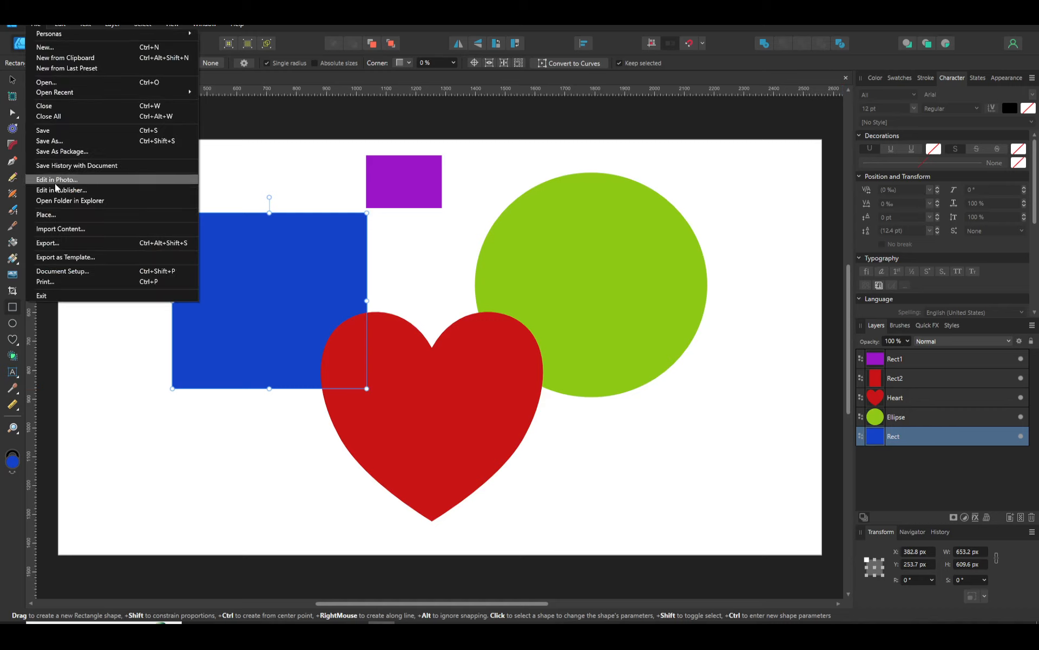
pyautogui.click(48, 243)
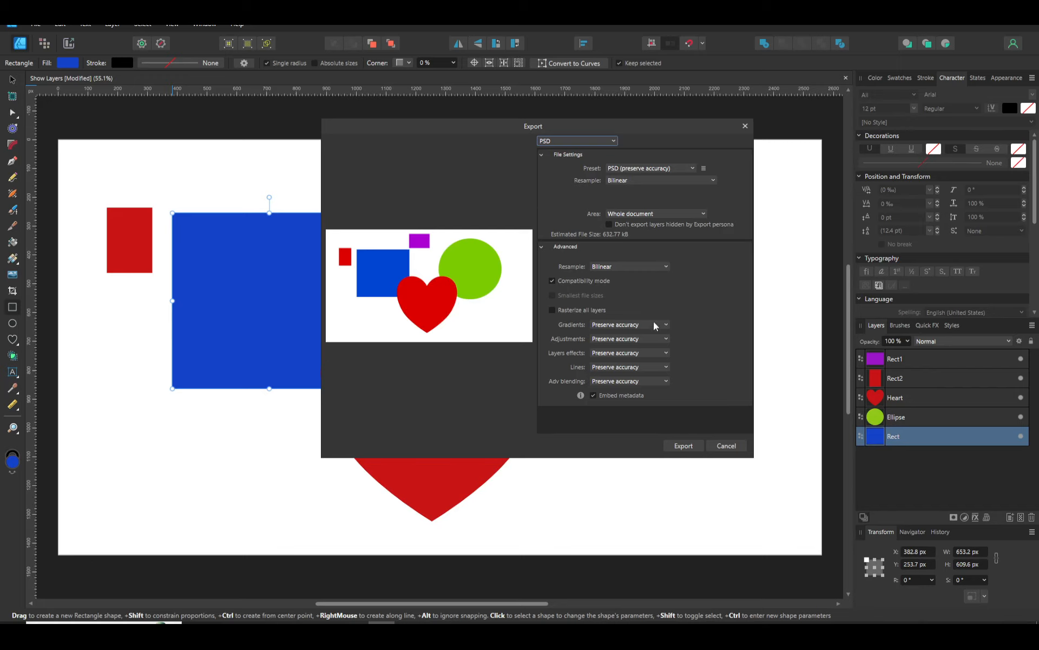
pyautogui.click(679, 445)
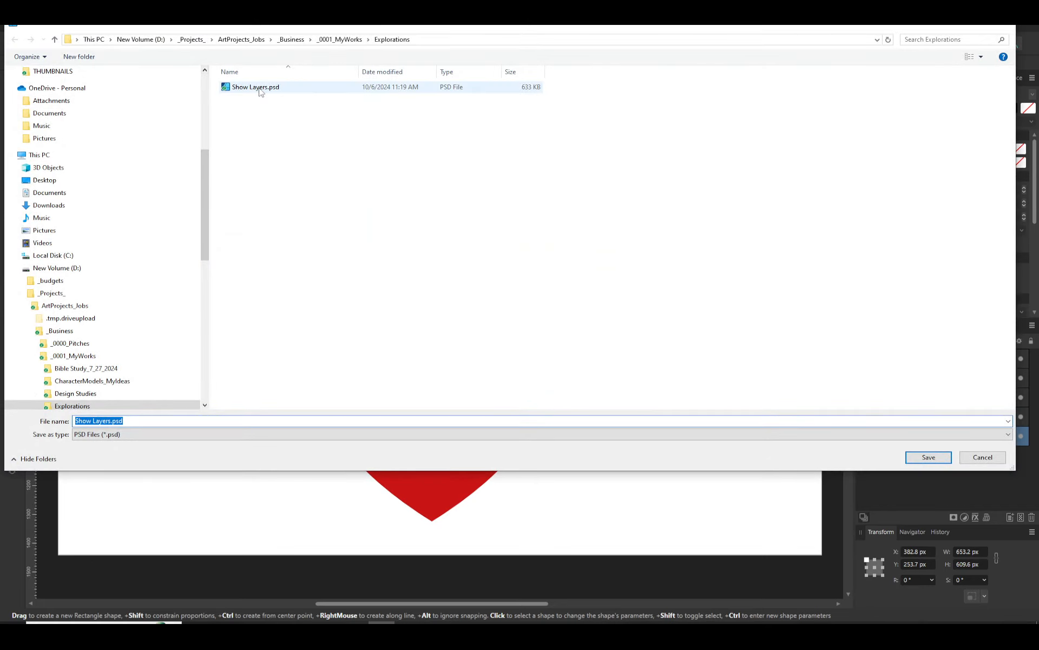
pyautogui.click(257, 88)
pyautogui.click(925, 461)
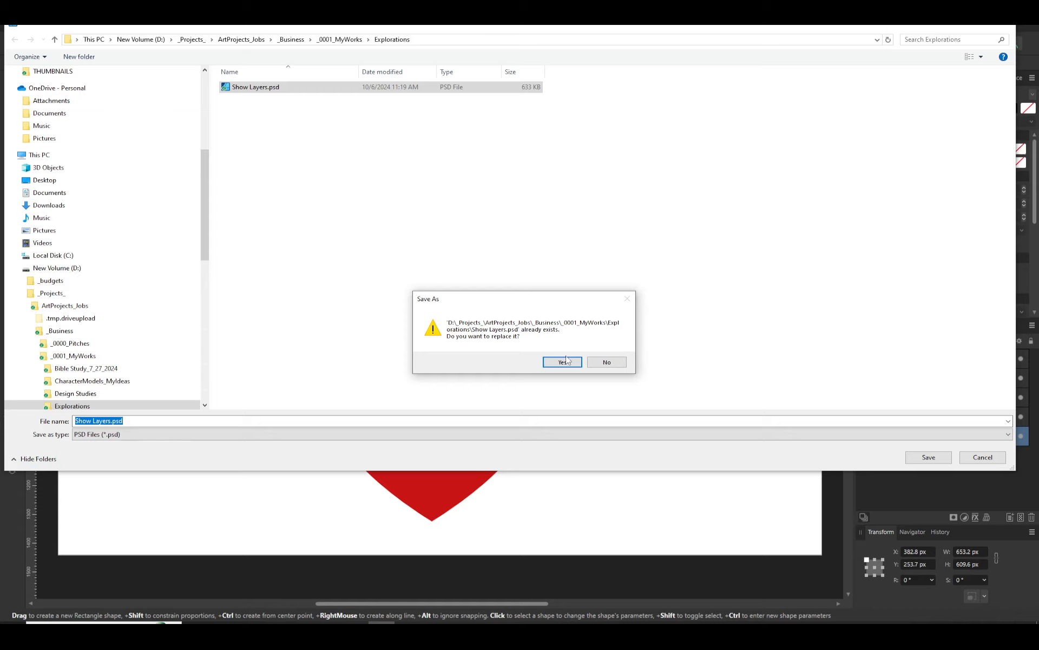
pyautogui.click(566, 358)
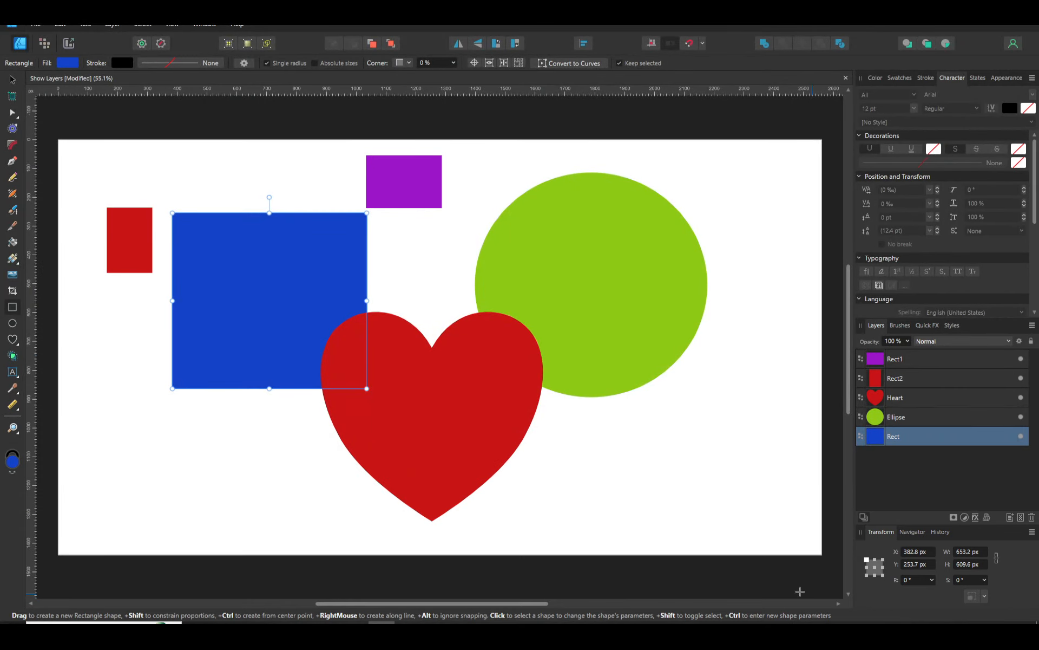
# Switch to Creator and delete the outdated Show Layers composition from the project.
pyautogui.moveTo(805, 622)
pyautogui.click(811, 575)
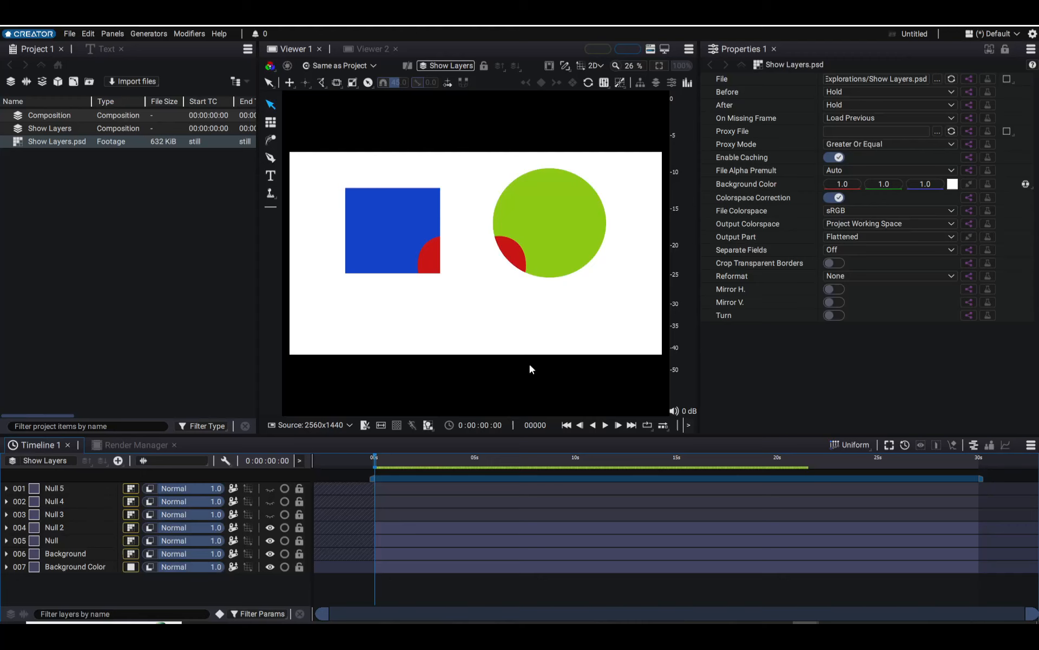
pyautogui.click(55, 130)
pyautogui.click(57, 141)
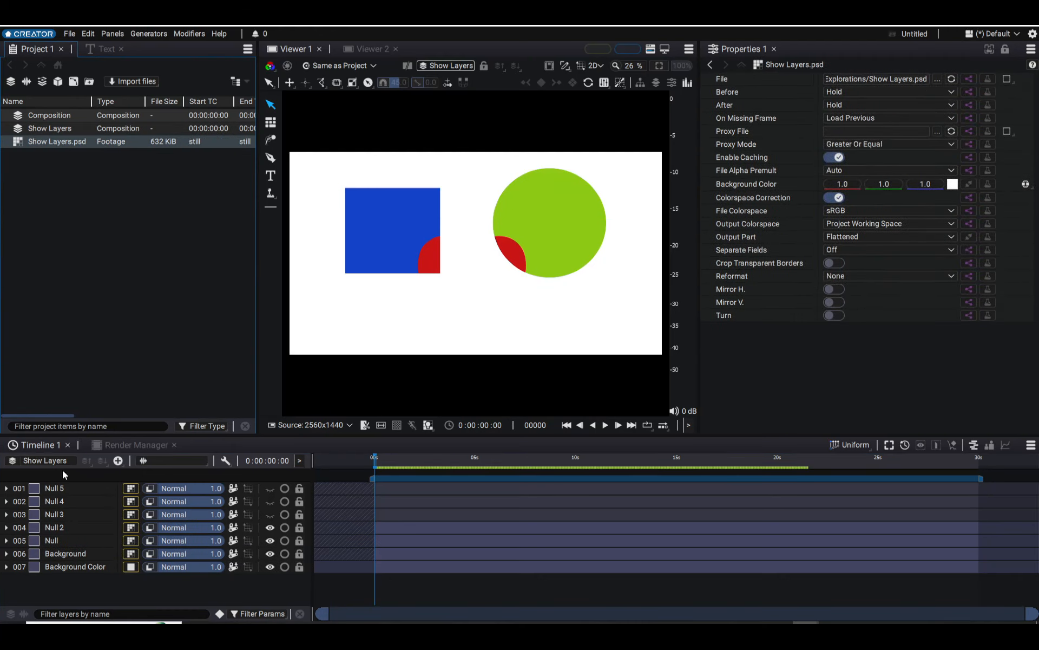
pyautogui.click(80, 129)
pyautogui.press('Delete')
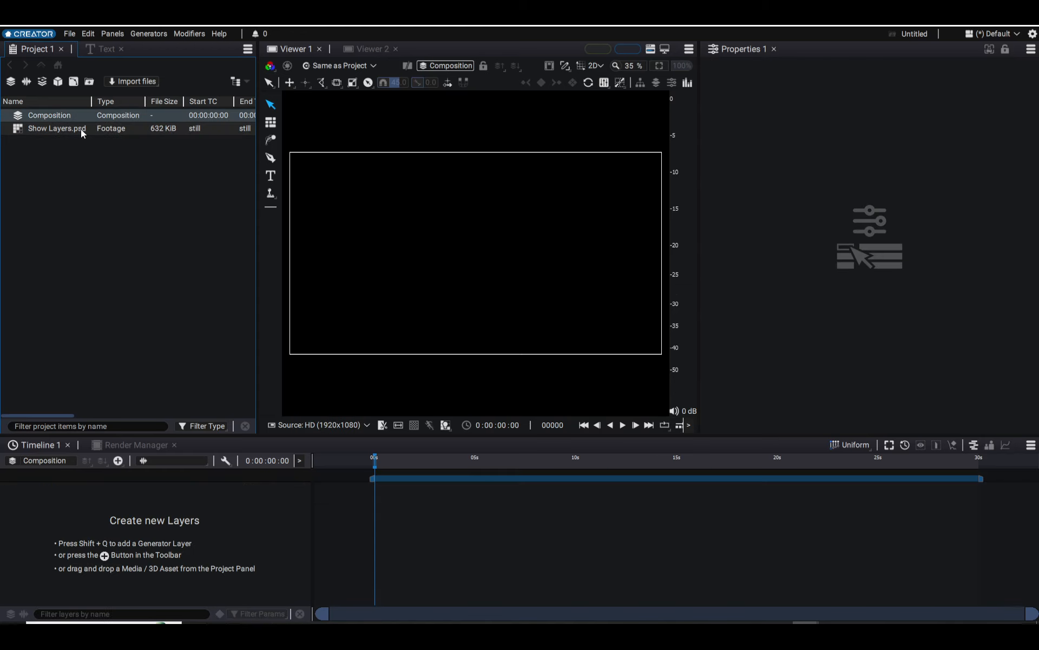
# Create a new composition from the PSD layers of the Show Layers.psd footage.
pyautogui.click(50, 129)
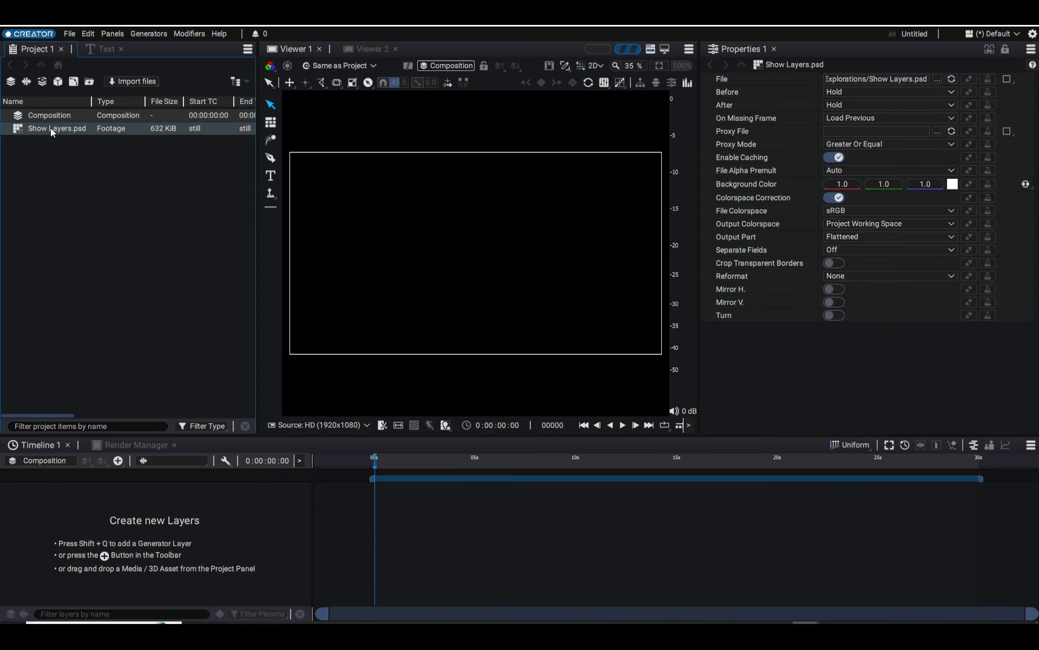
pyautogui.rightClick(50, 128)
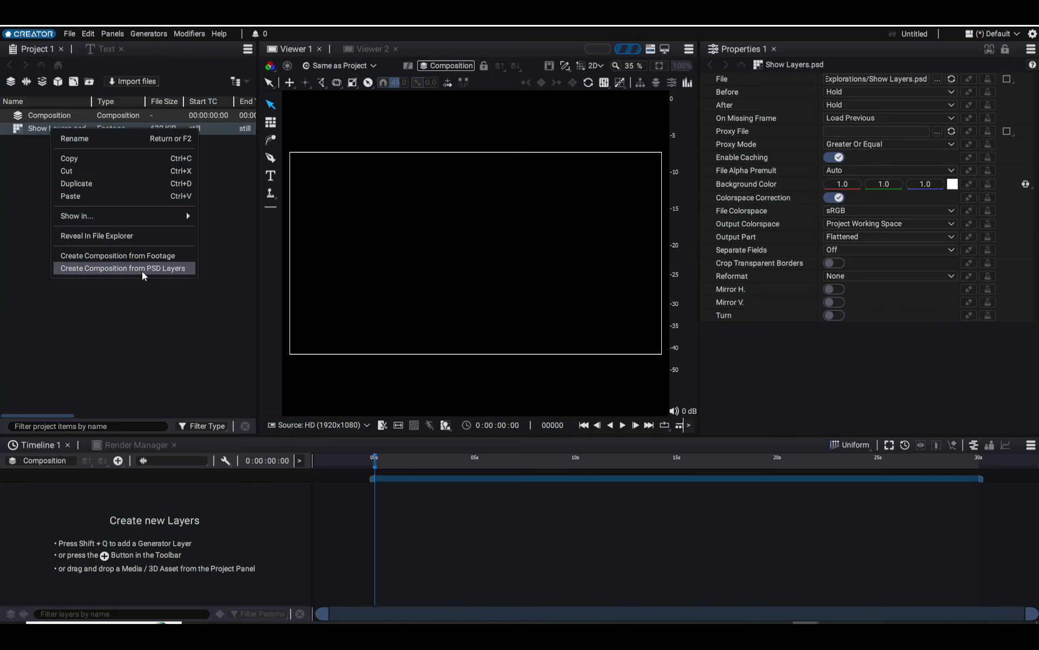
pyautogui.click(145, 268)
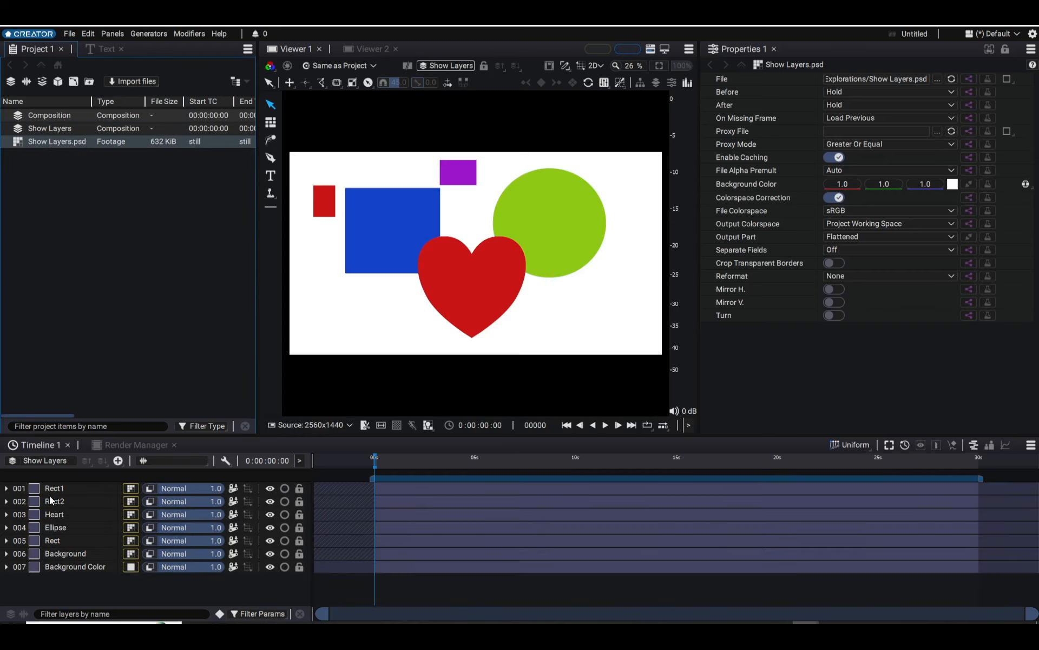
# Hide the Rect1, Rect2 and Heart layers in the Show Layers composition.
pyautogui.click(270, 488)
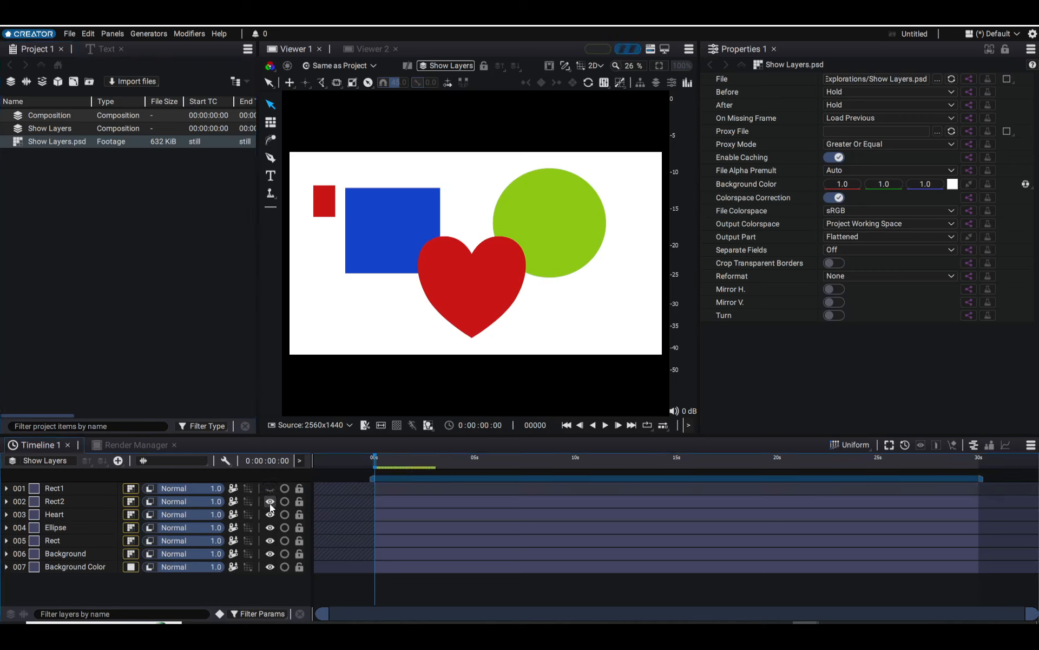
pyautogui.click(270, 501)
pyautogui.click(269, 514)
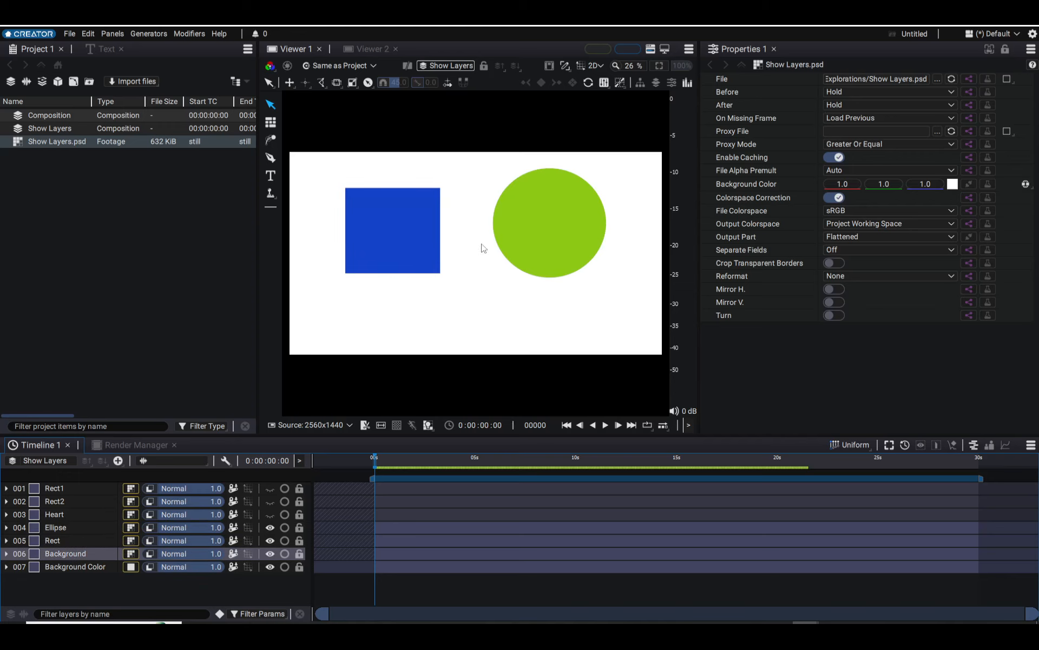
# Toggle the visibility of the Rect1, Ellipse, Rect and Background layers and back to check that each controls its own element.
pyautogui.click(270, 491)
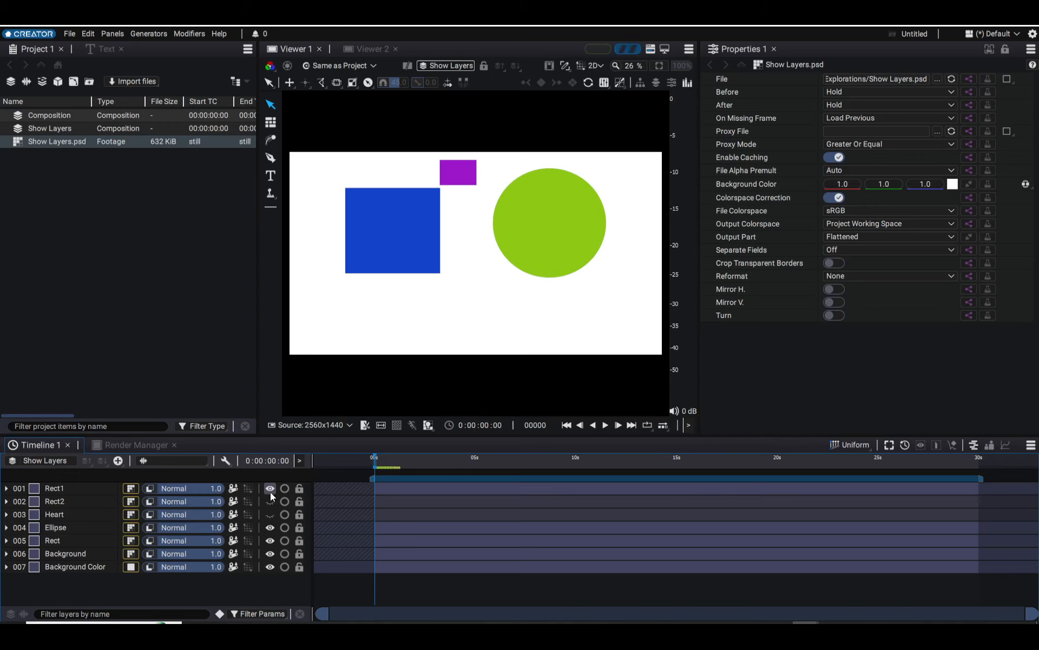
pyautogui.click(271, 491)
pyautogui.click(269, 527)
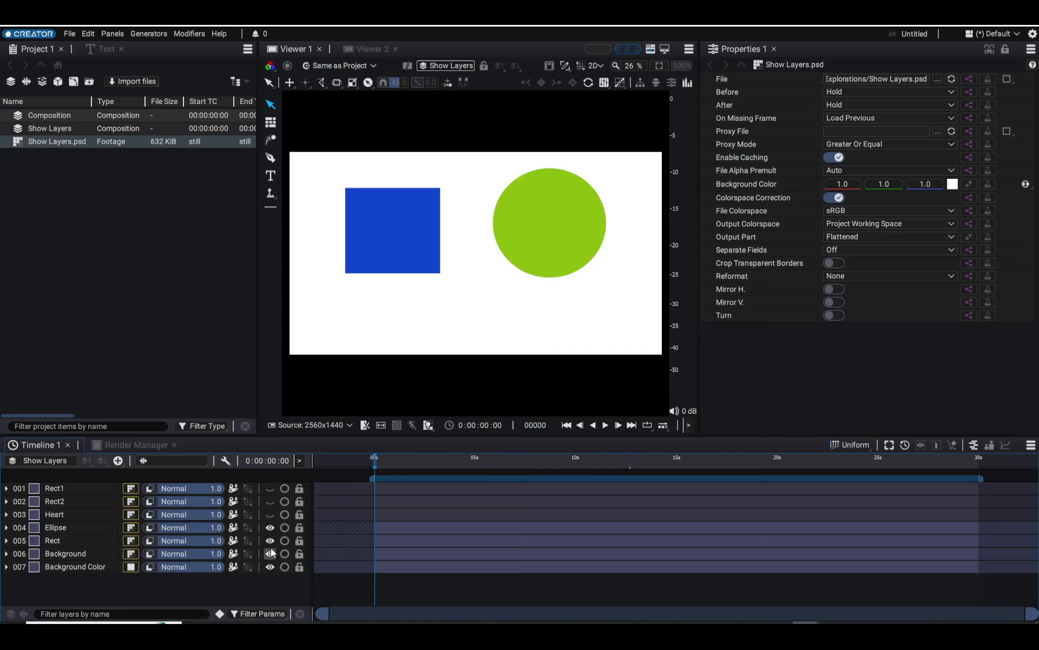
pyautogui.click(271, 542)
pyautogui.click(271, 543)
pyautogui.click(271, 555)
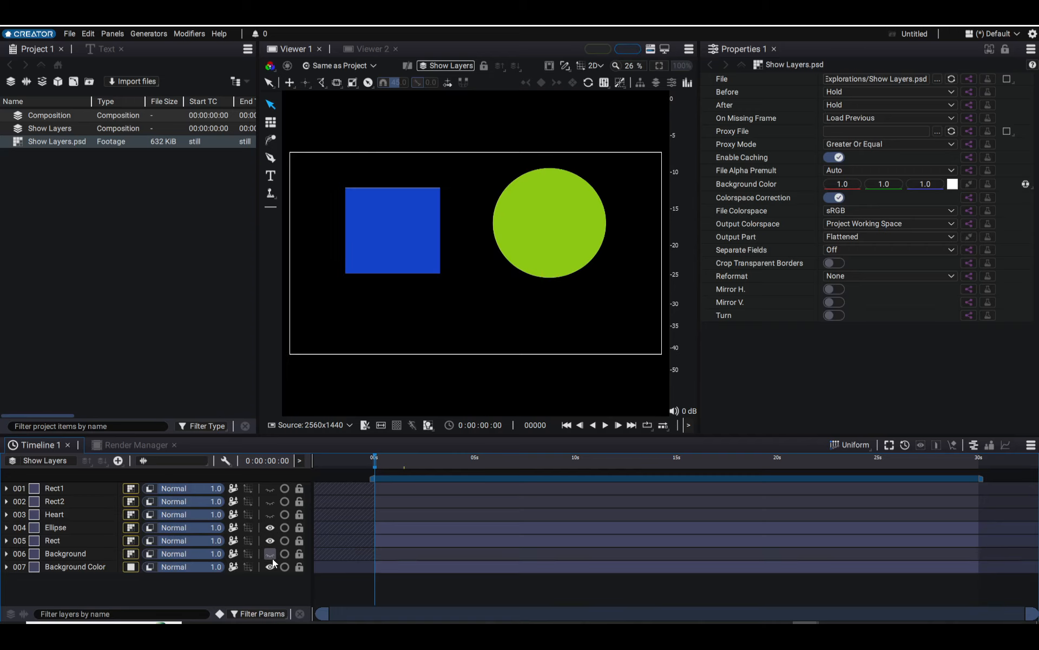
pyautogui.click(271, 558)
pyautogui.click(271, 558)
pyautogui.click(272, 558)
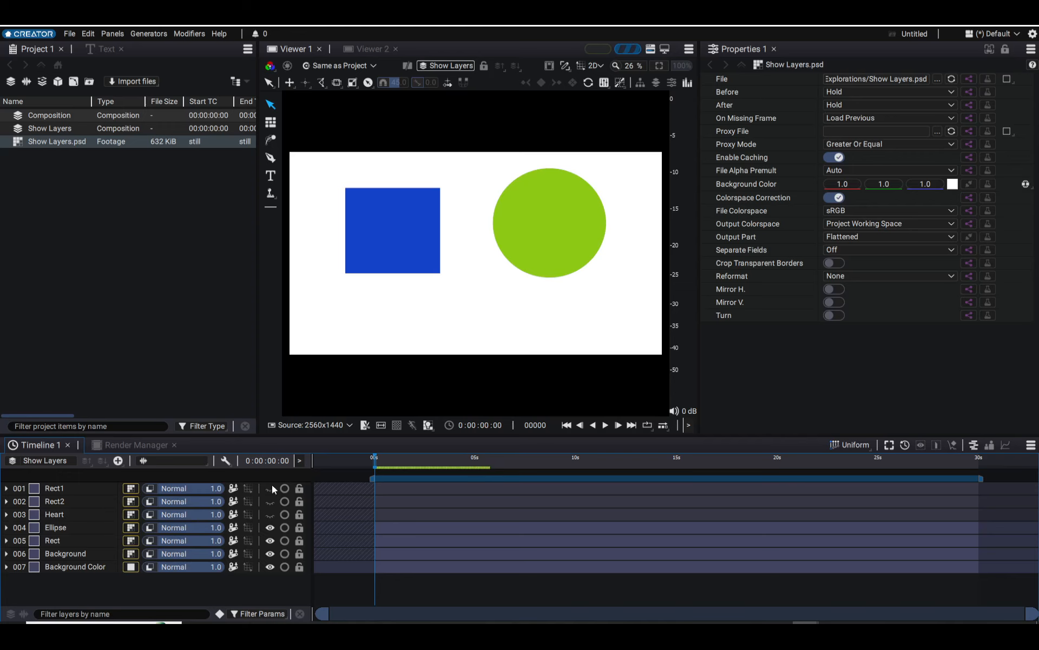